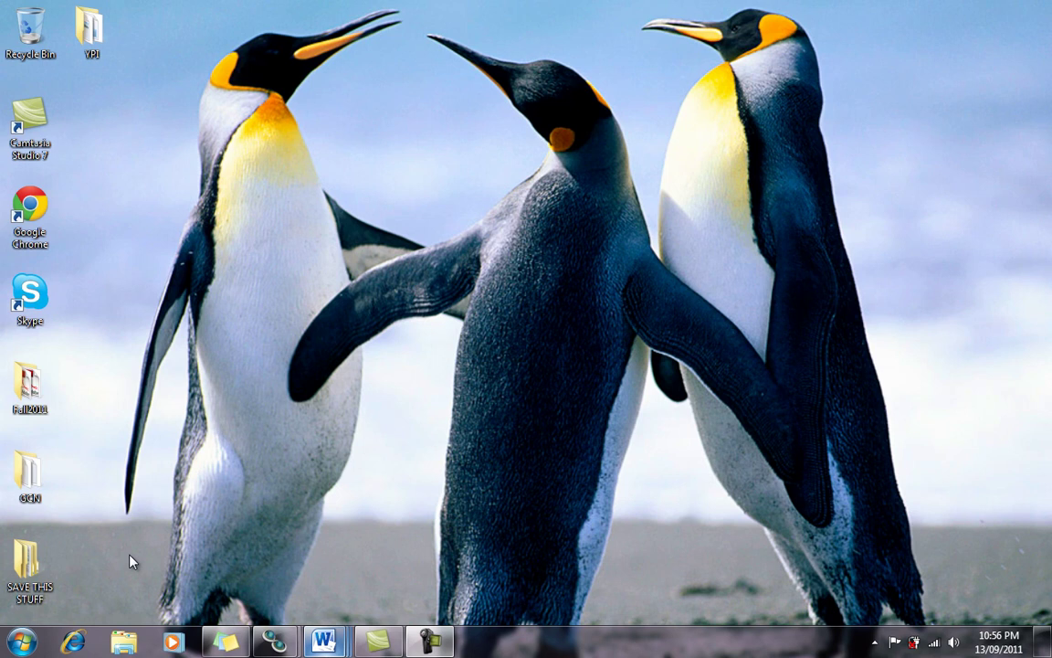
Launch Character Map via Start > All Programs > Accessories > System Tools
key("super")
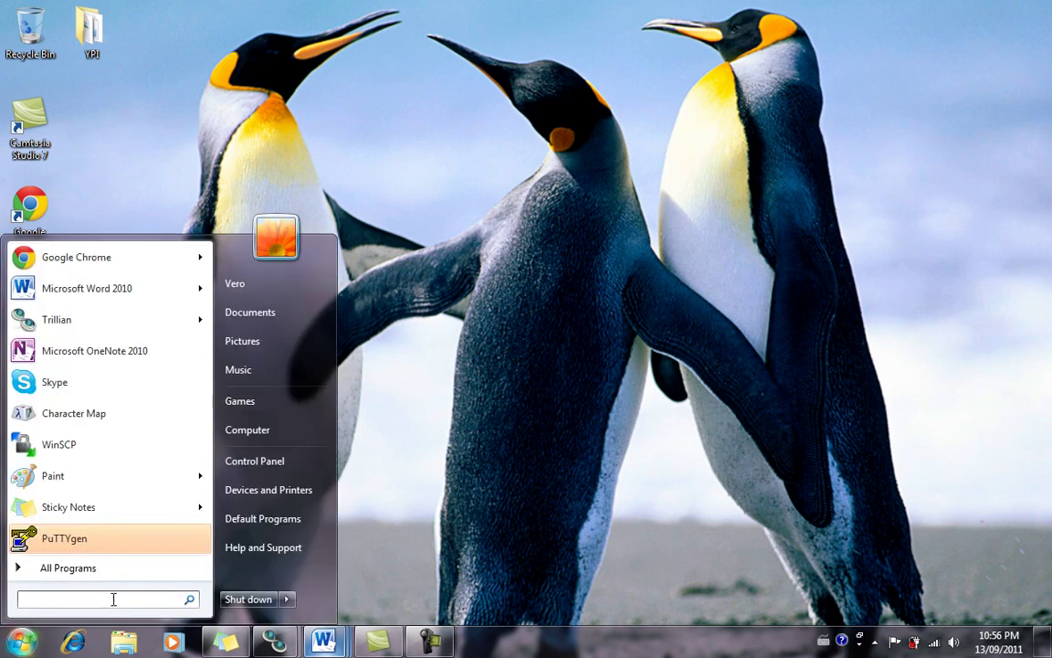
type("char")
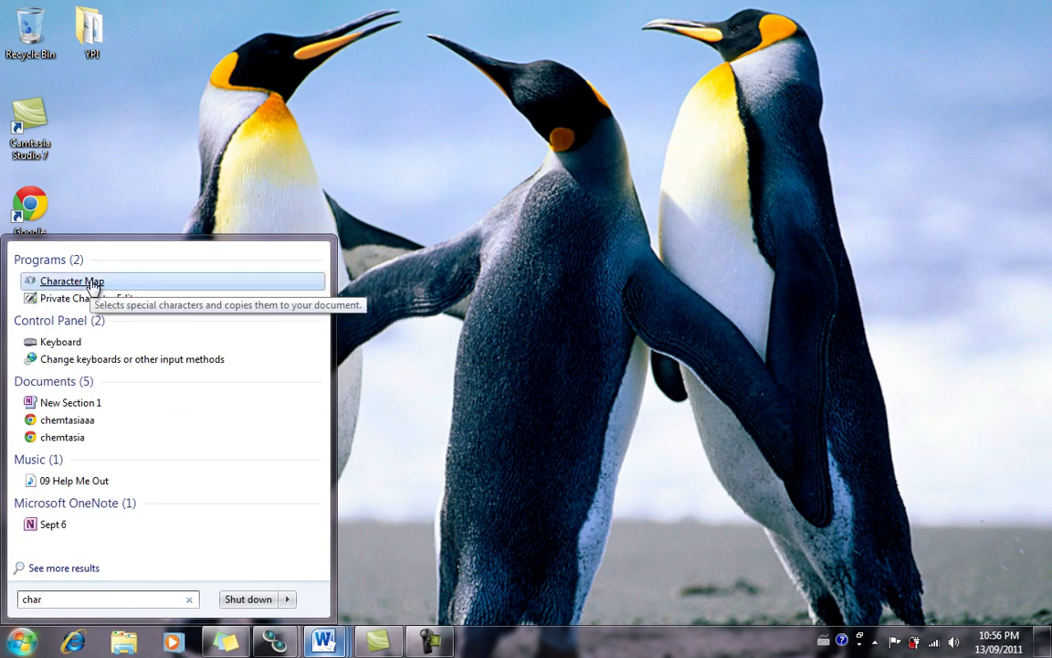
left_click(460, 430)
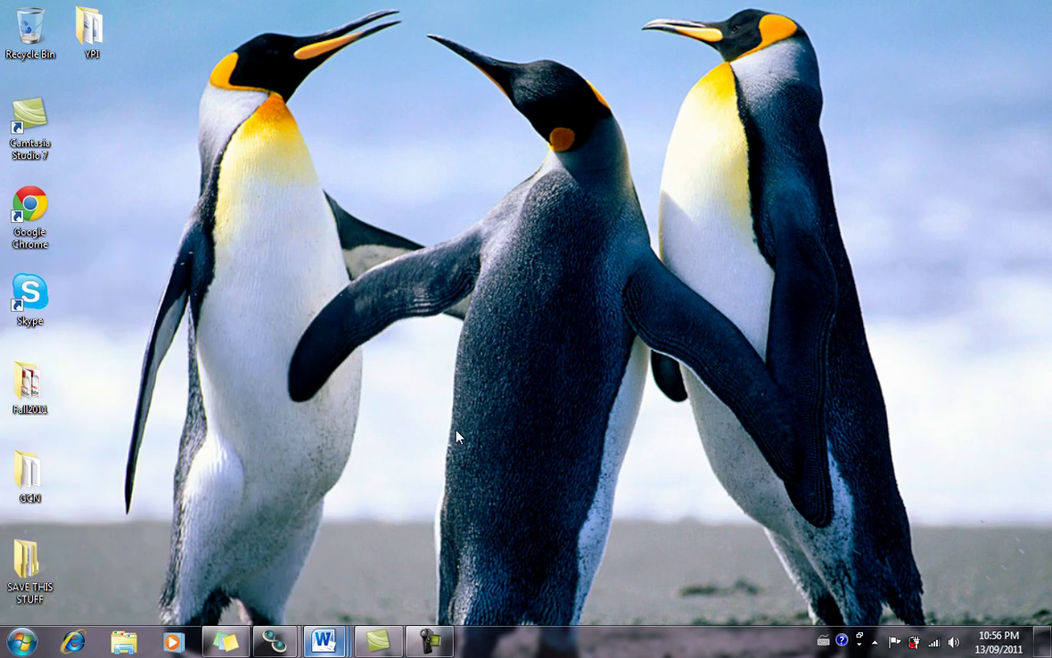
left_click(22, 645)
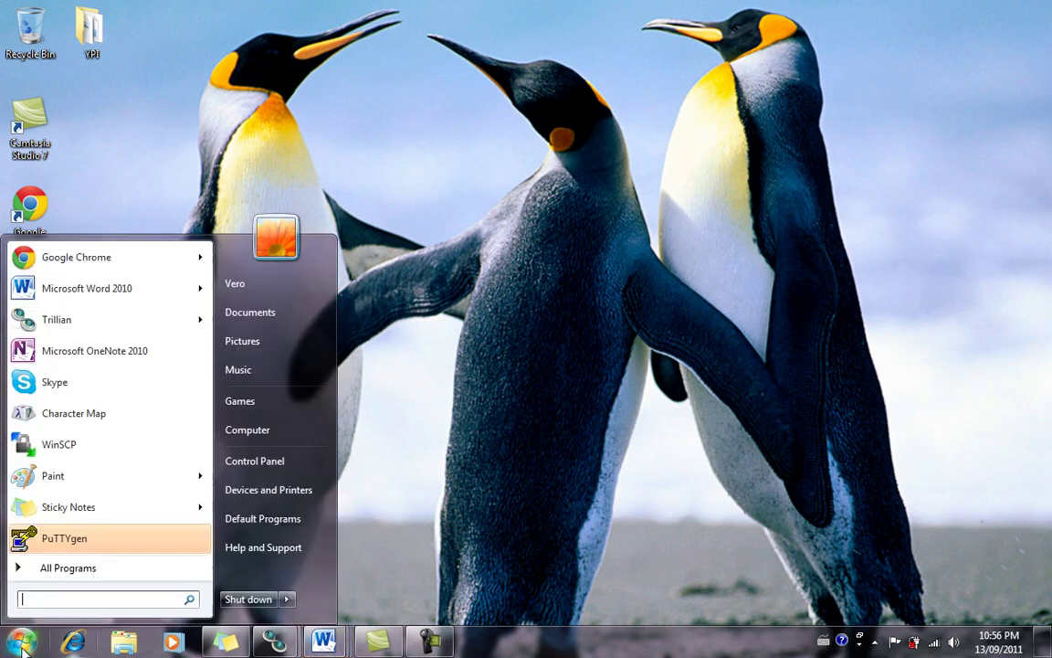
left_click(70, 567)
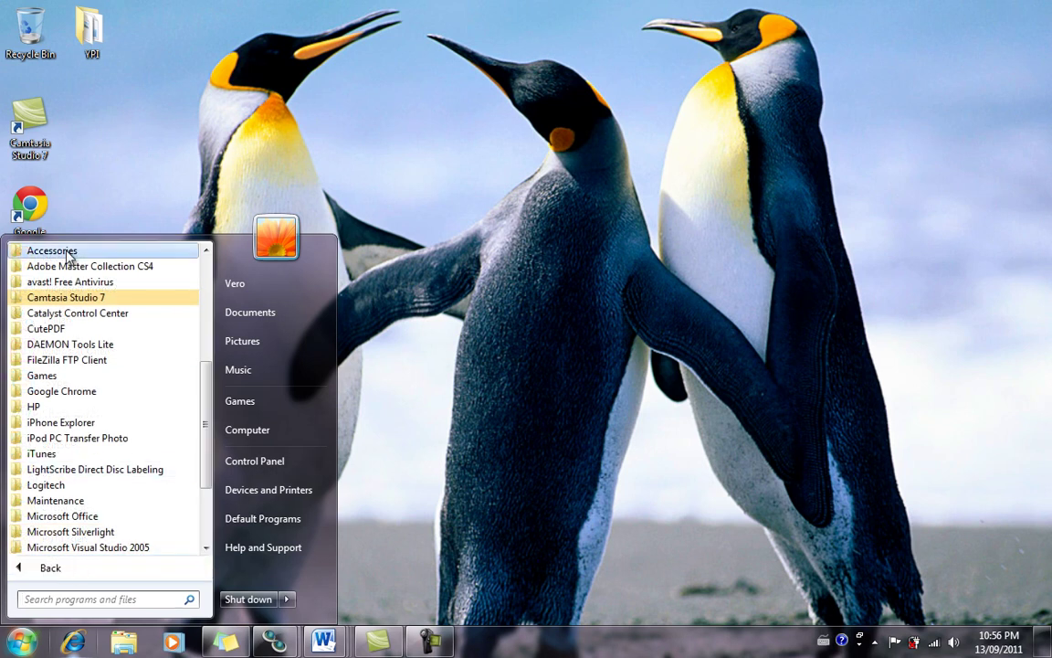
left_click(67, 252)
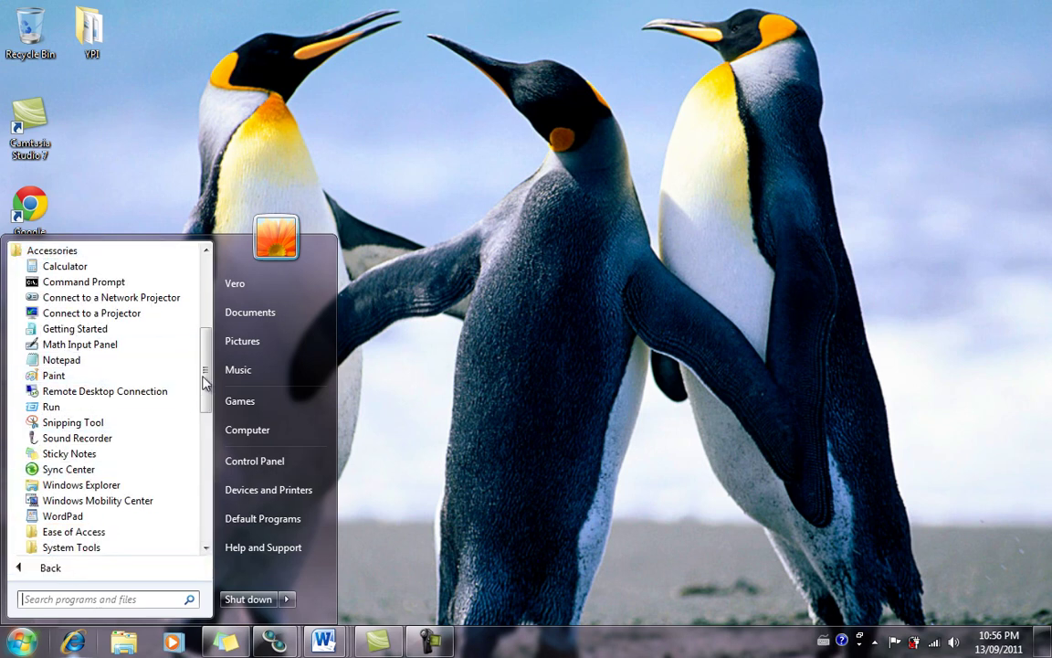
scroll(199, 418, "down", 3)
left_click(74, 423)
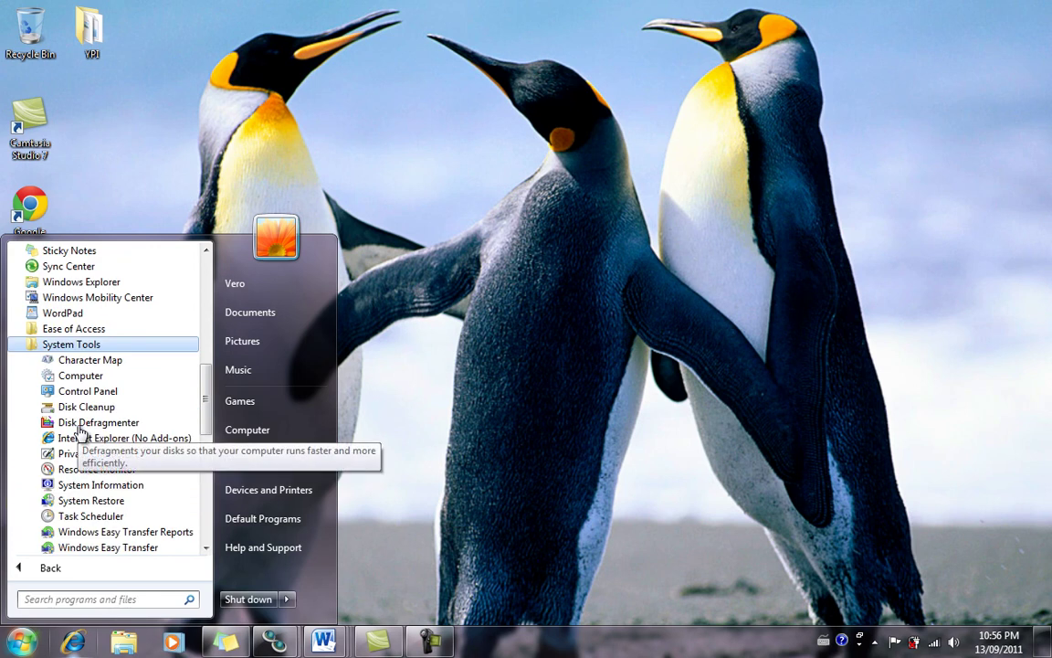
left_click(91, 360)
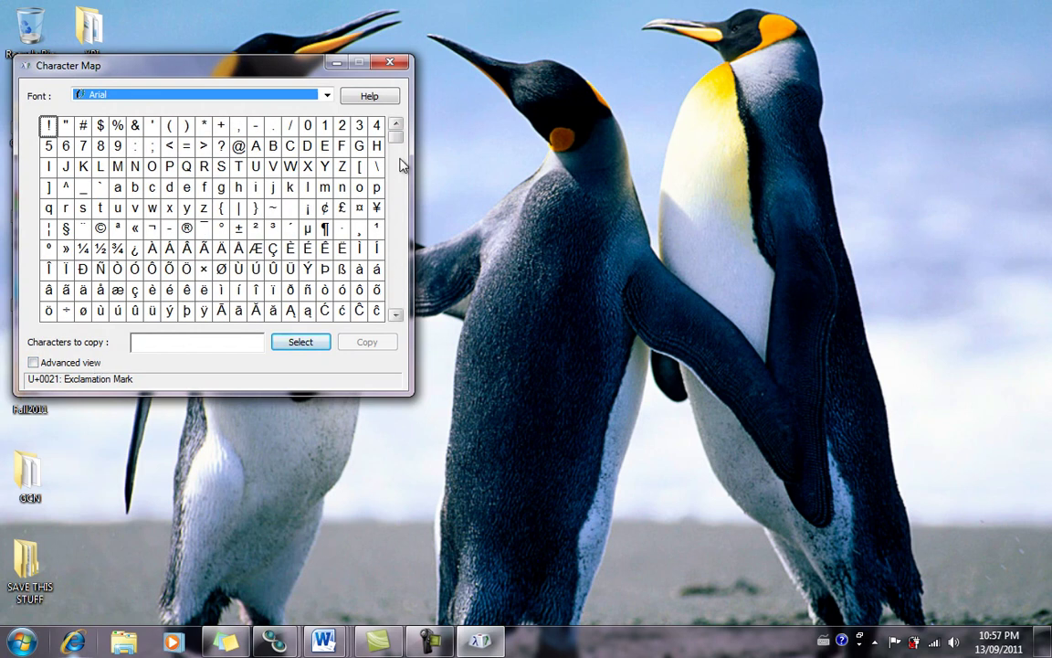
Preview Arial's ñ, í, é, á and ó, then select ñ and copy it
scroll(399, 157, "down", 1)
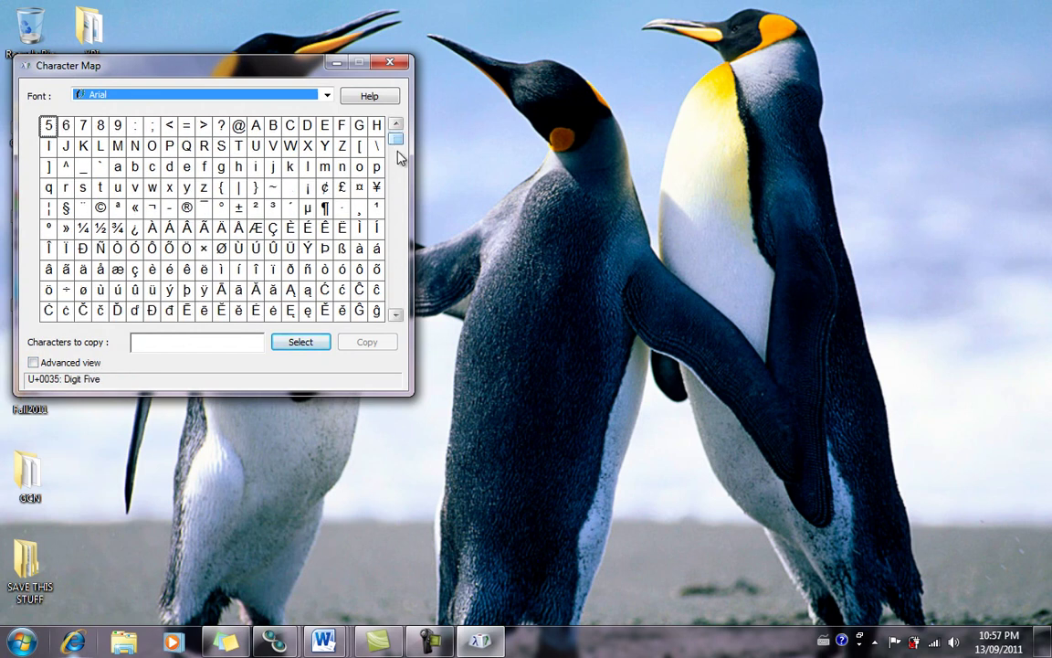
left_click(308, 270)
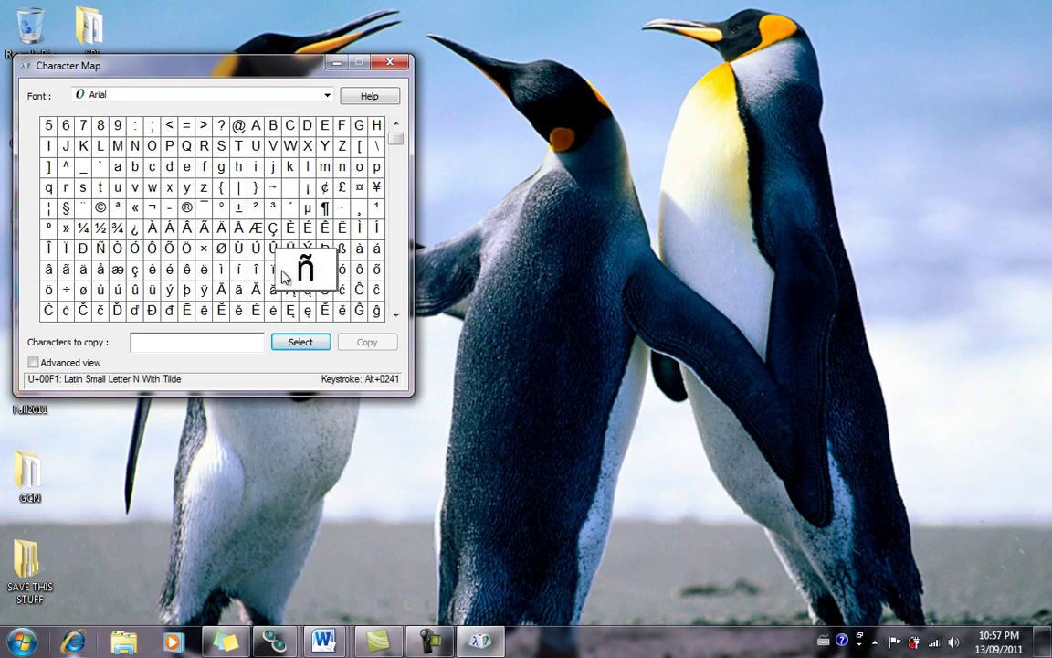
left_click(236, 269)
left_click(171, 270)
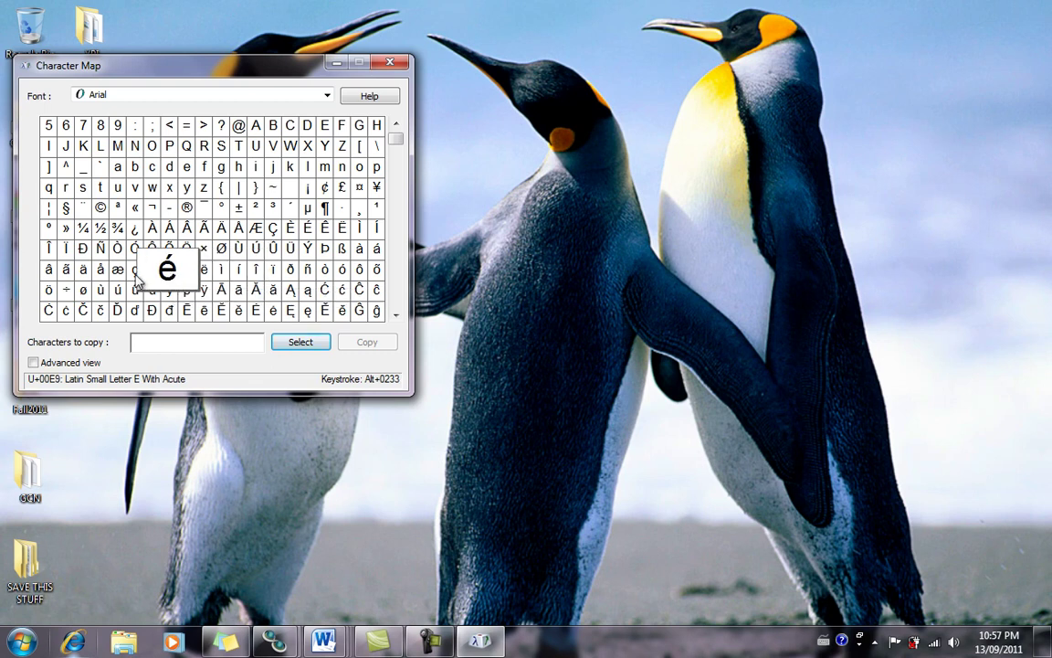
left_click(377, 252)
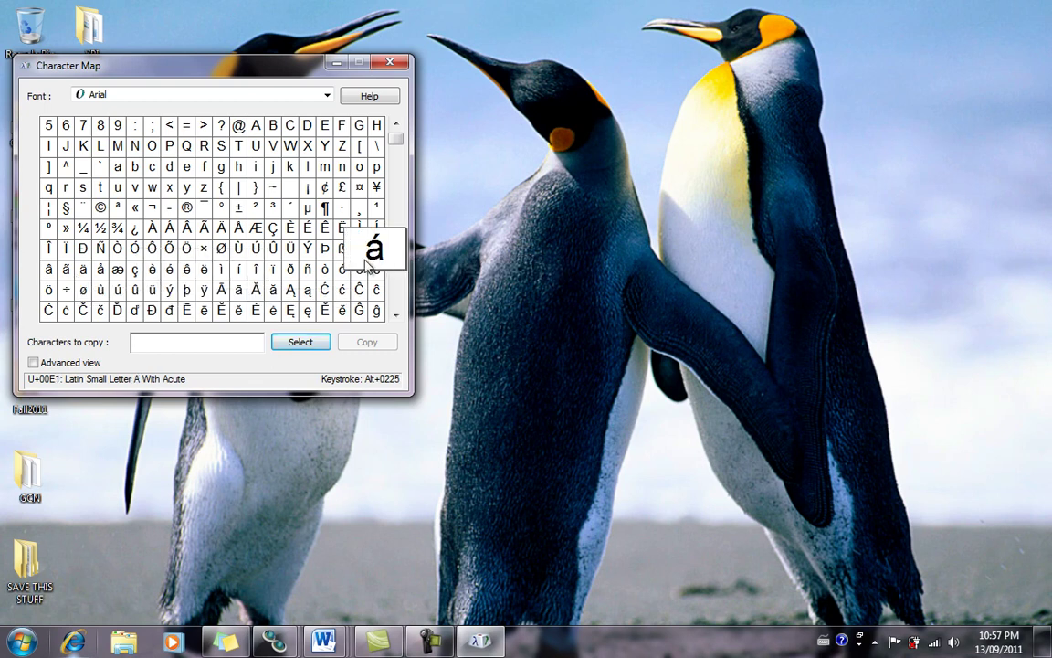
left_click(345, 274)
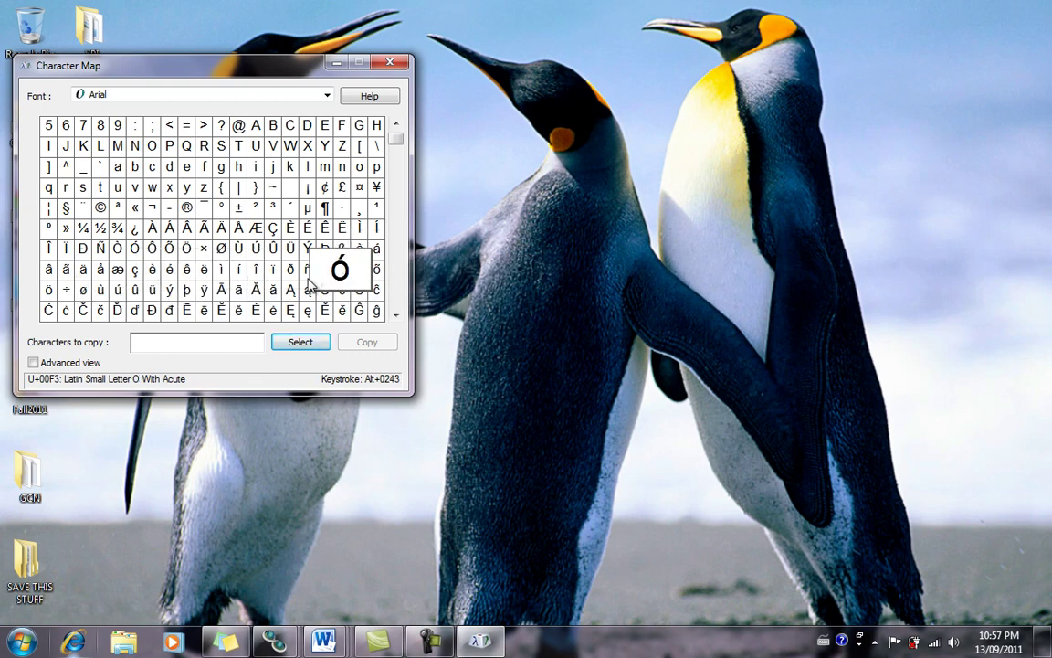
left_click(309, 274)
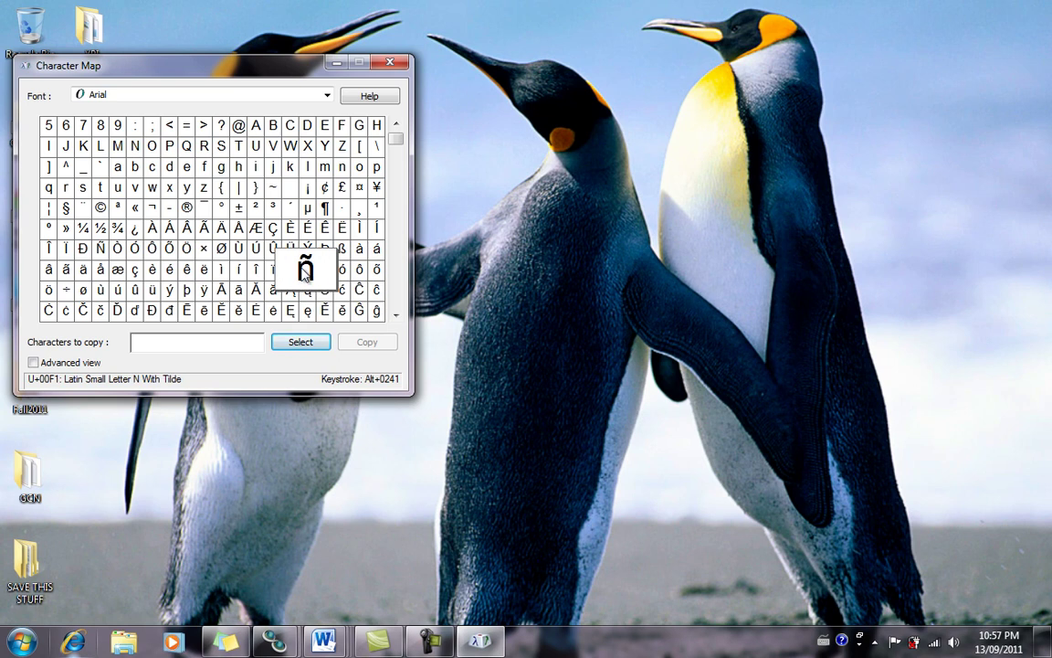
double_click(307, 273)
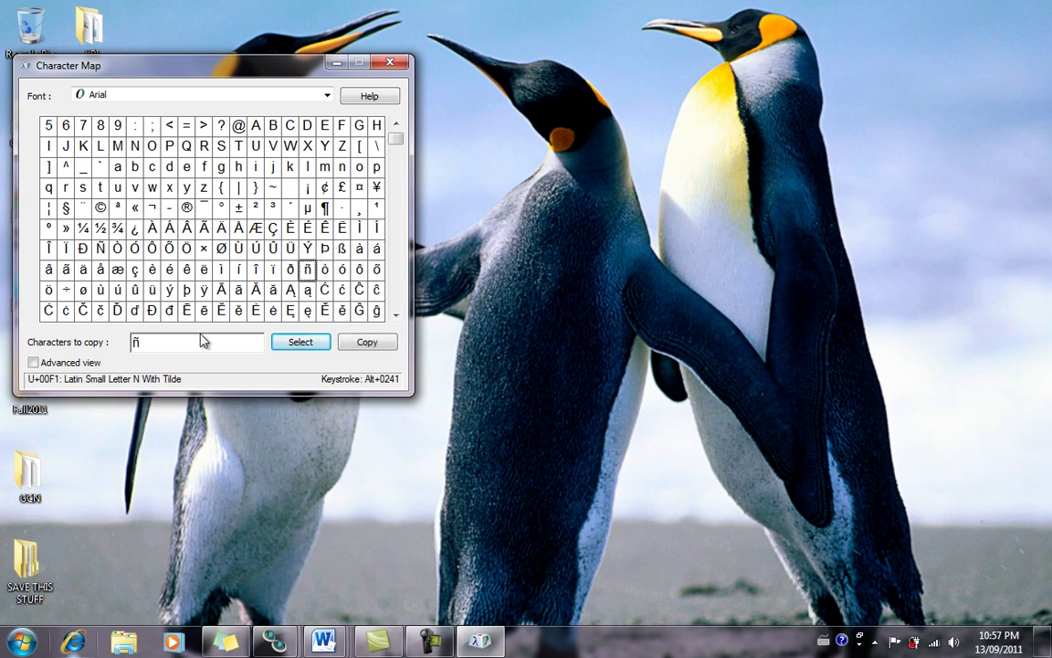
left_click(367, 344)
Paste ñ into Document2 and start a new line below it
mouse_move(324, 641)
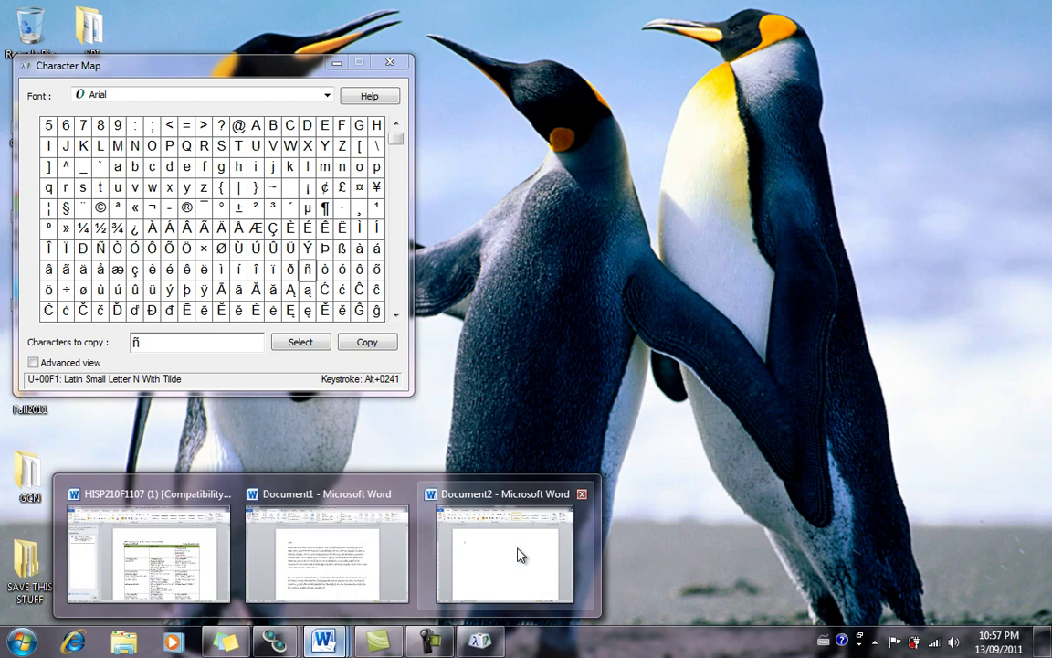
left_click(519, 554)
right_click(398, 282)
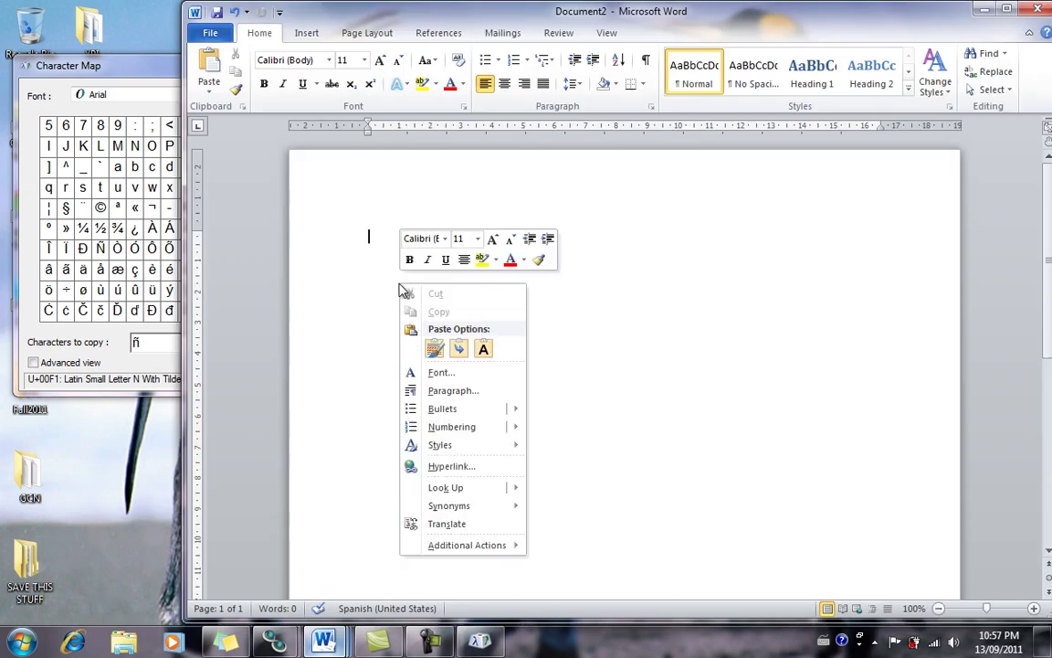
left_click(621, 326)
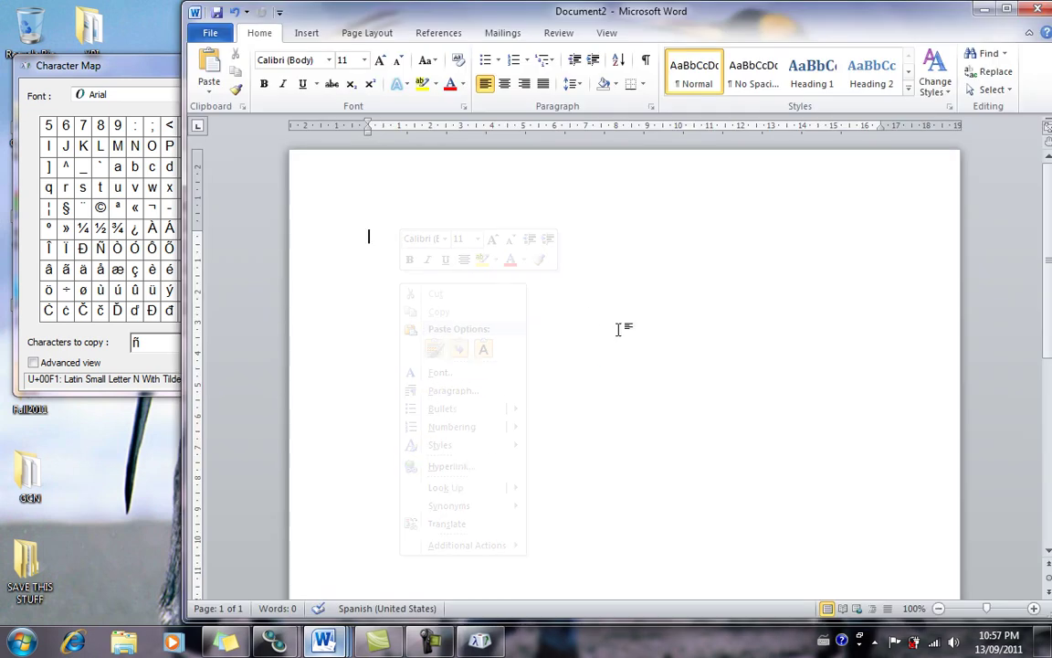
key("ctrl+v")
key("Return")
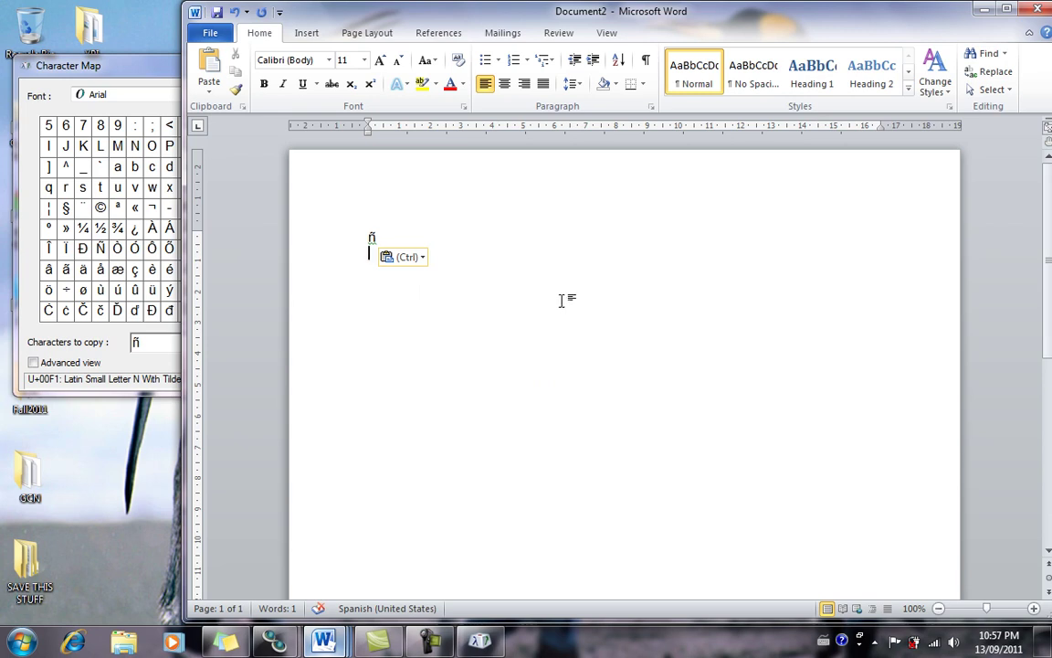
left_click(149, 345)
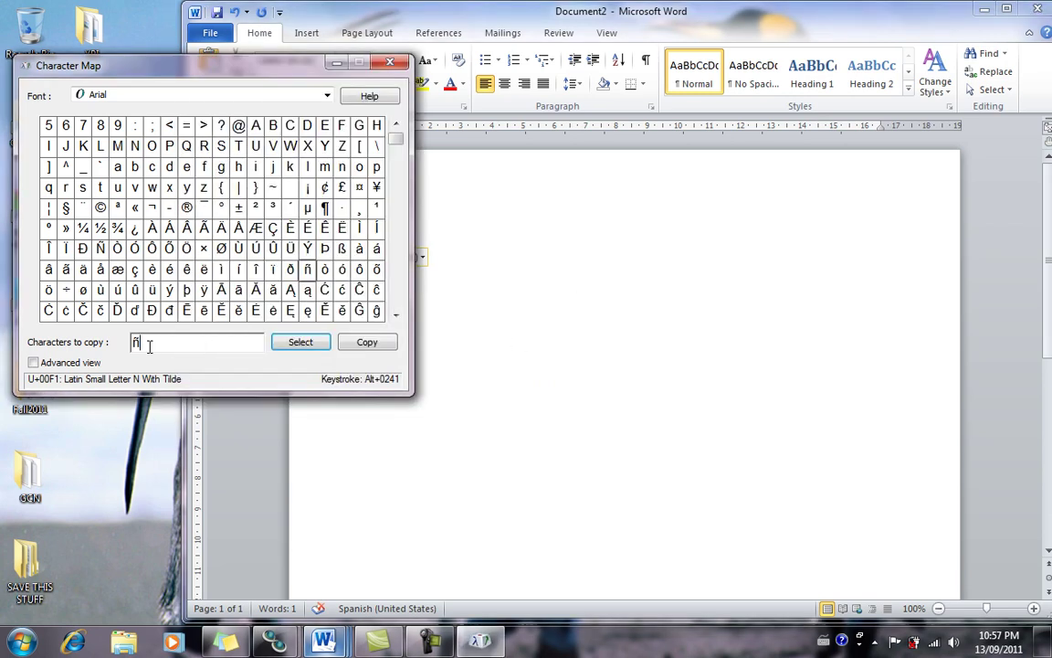
Empty Character Map's copy list and paste a second ñ on a new line in Document2
key("BackSpace")
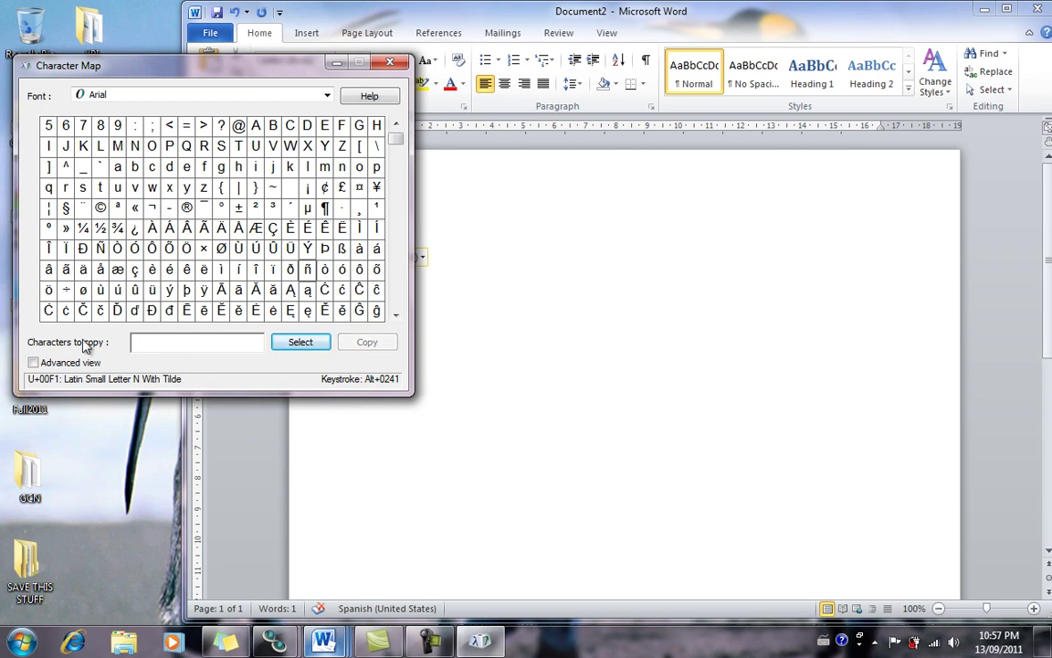
left_click(305, 270)
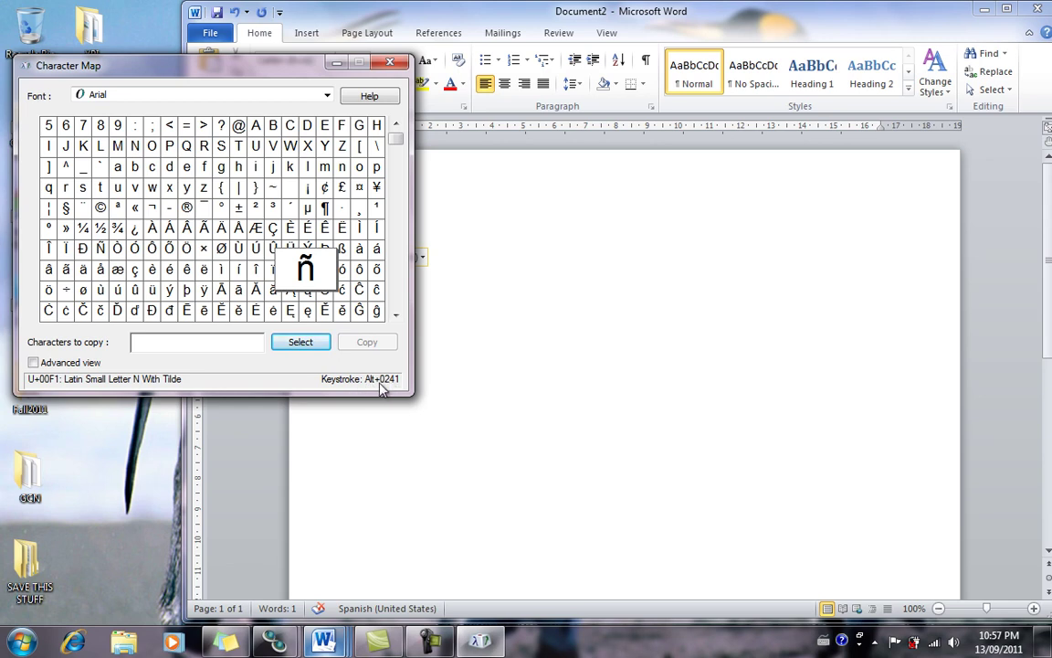
left_click(536, 318)
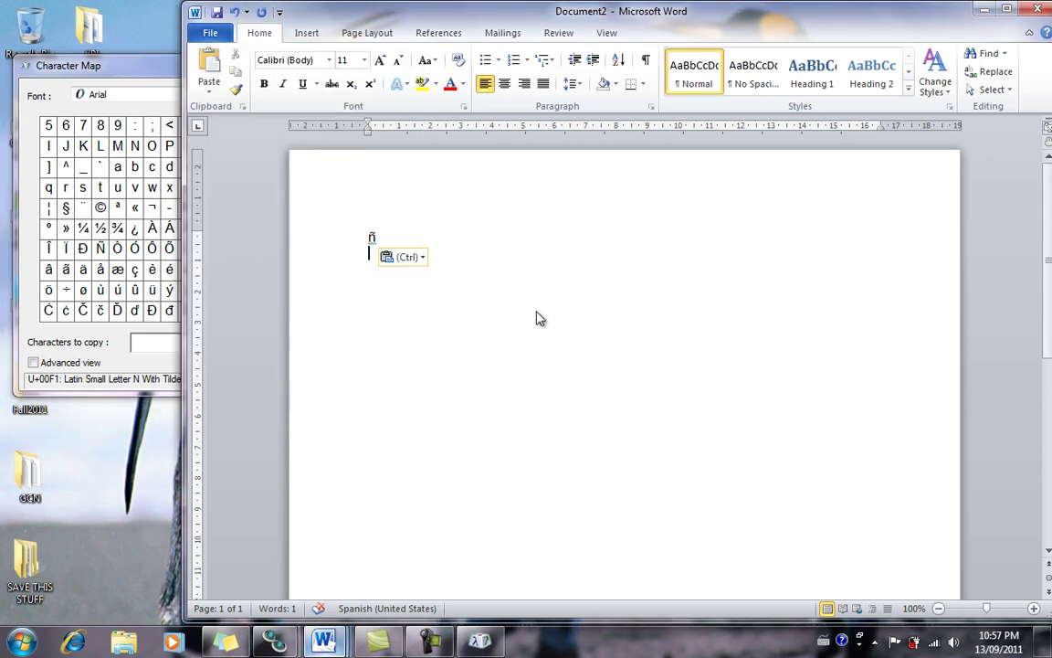
key("Return")
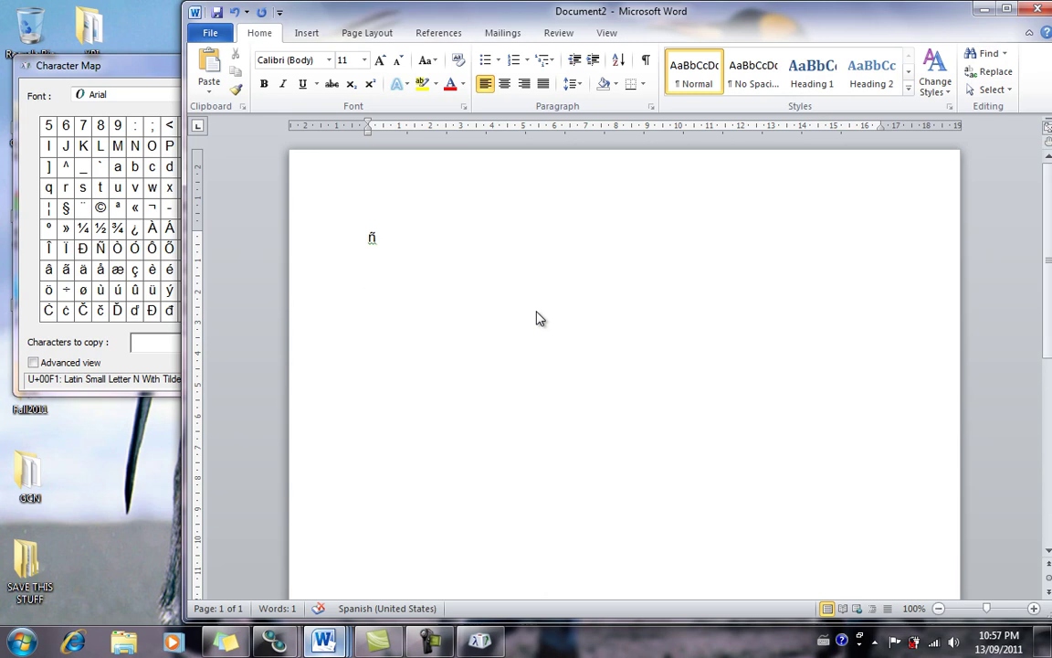
key("ctrl+v")
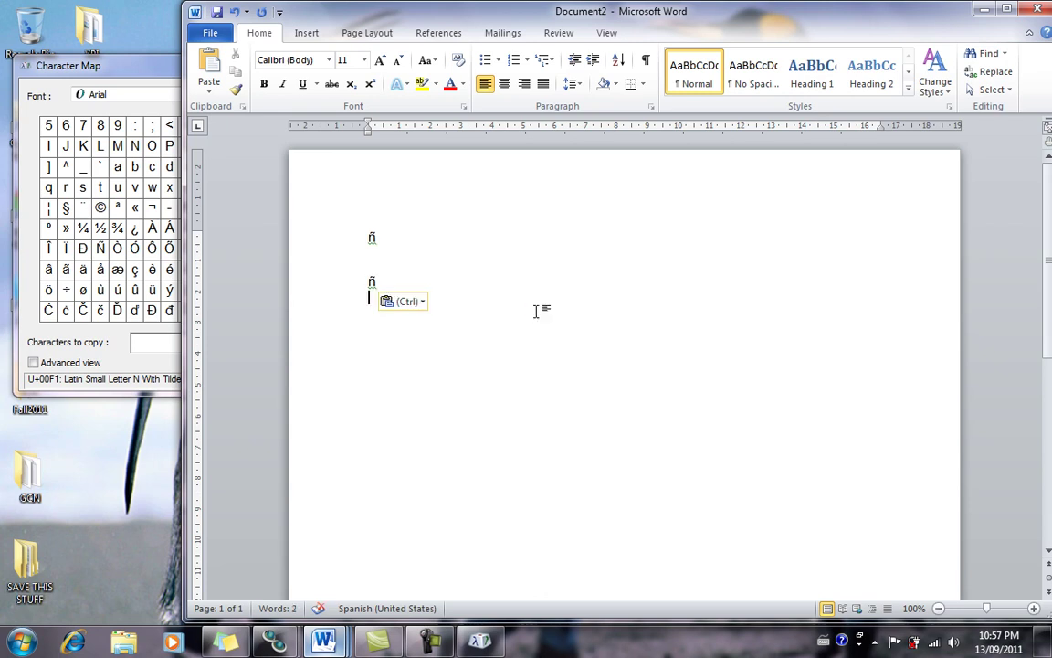
key("Escape")
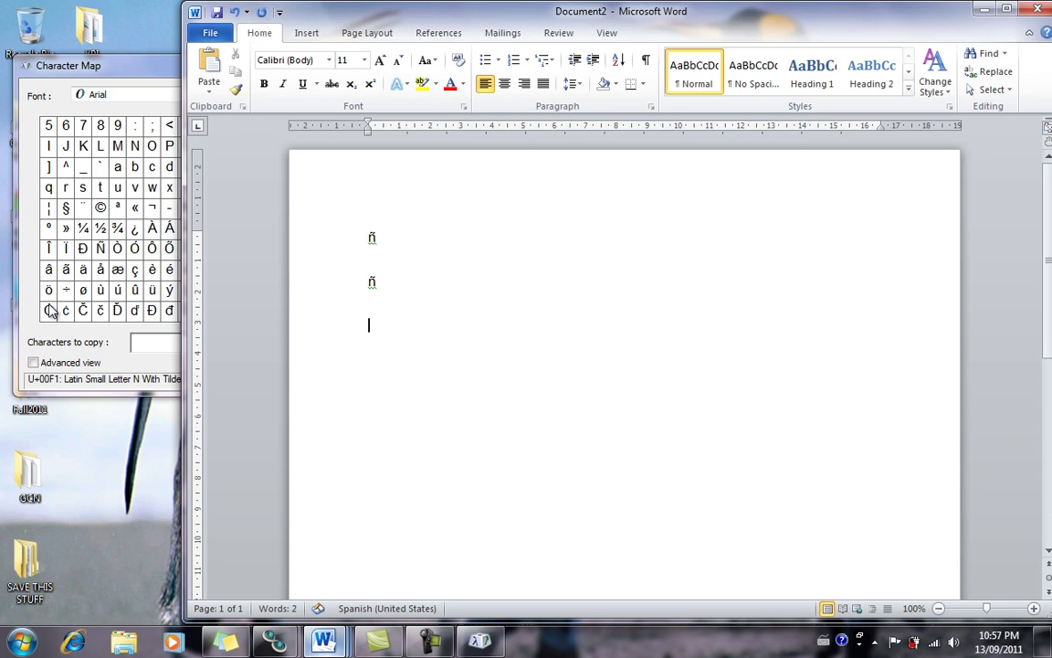
left_click(129, 338)
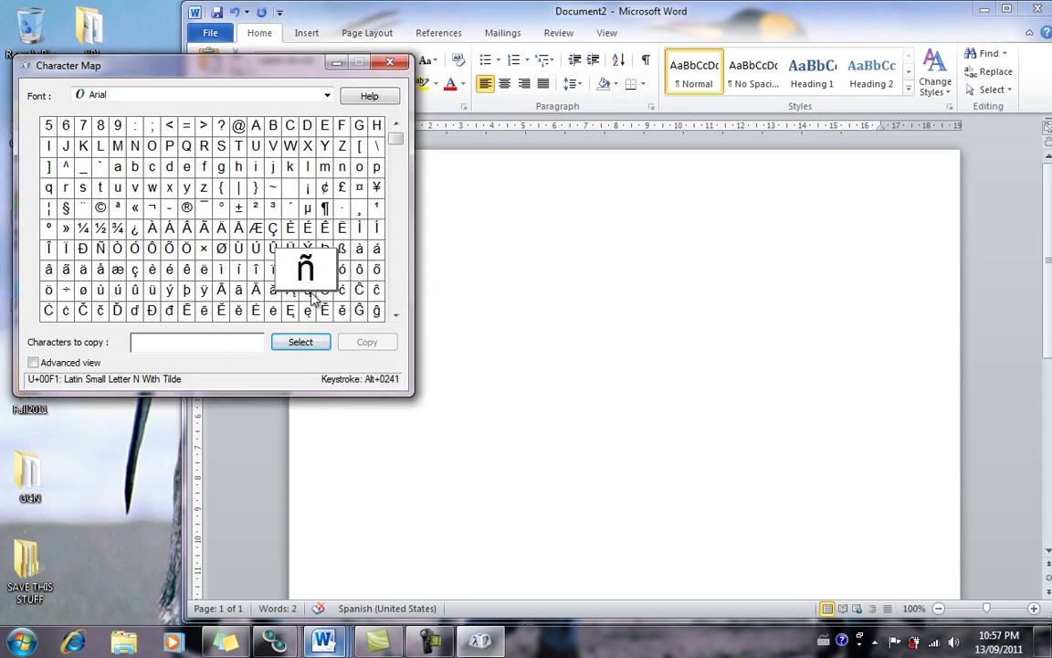
left_click(238, 269)
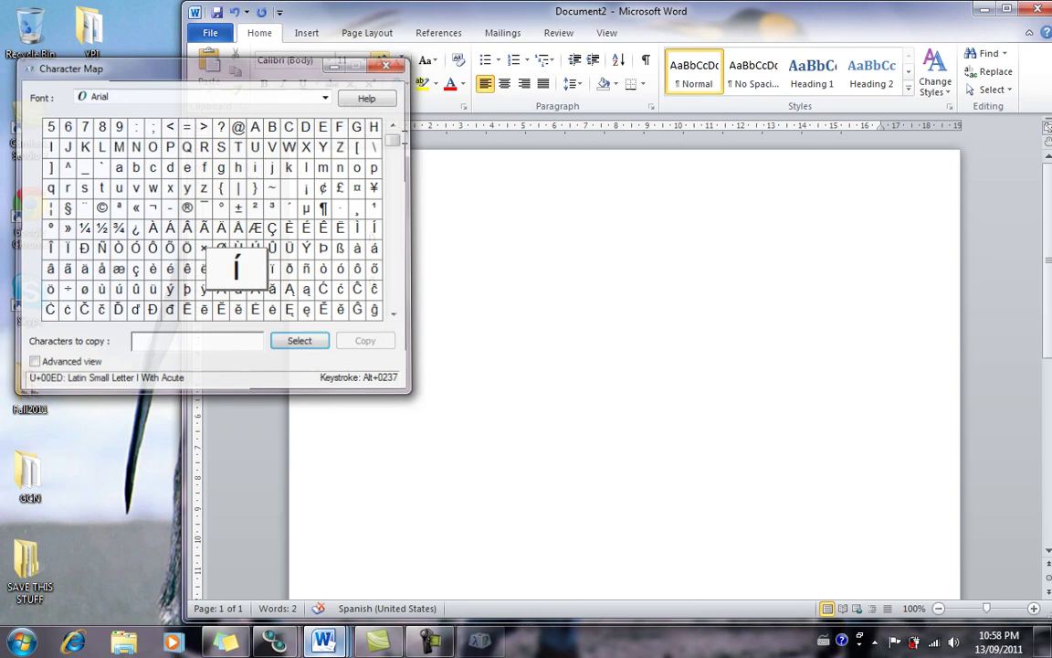
Close Character Map, finish the test word with a pasted ñ, then delete all text
left_click(390, 62)
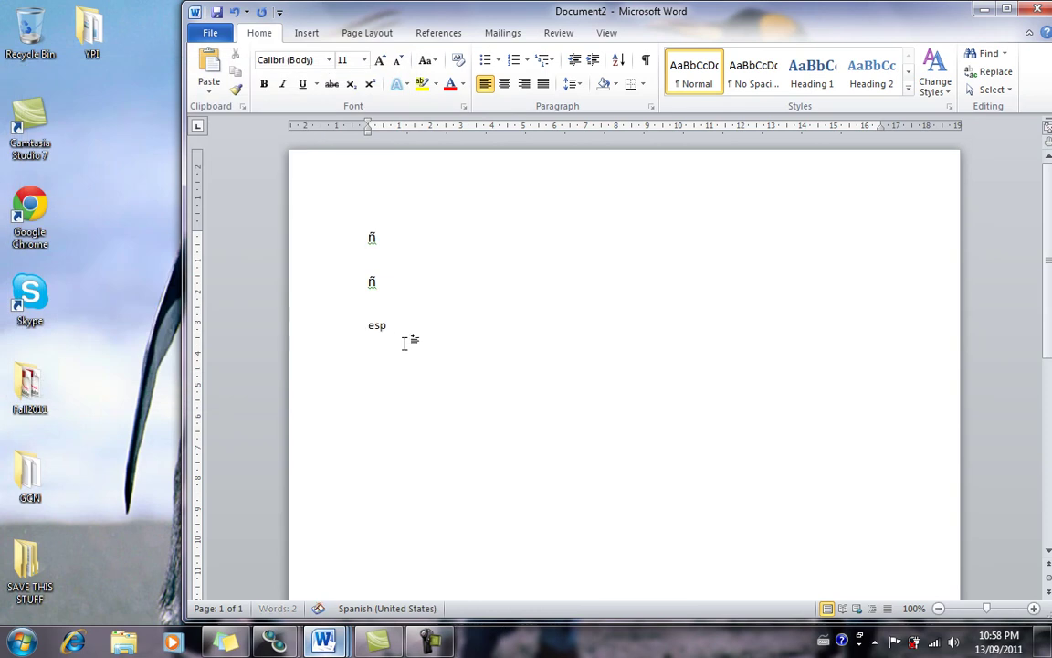
type("a")
key("ctrl+v")
key("BackSpace")
type("o")
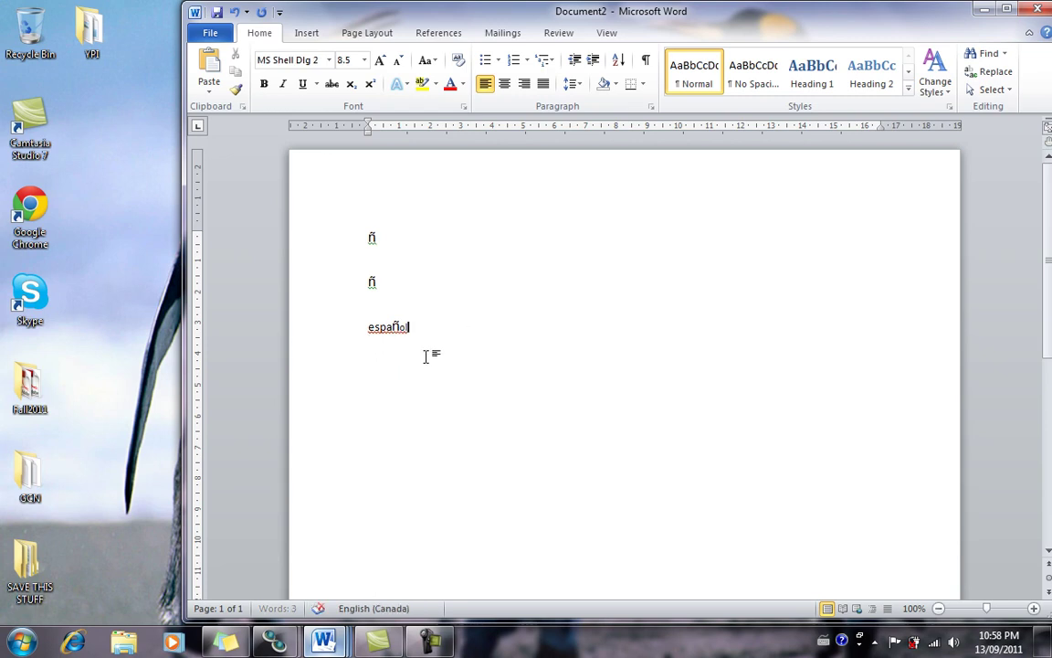
key("ctrl+a")
key("BackSpace")
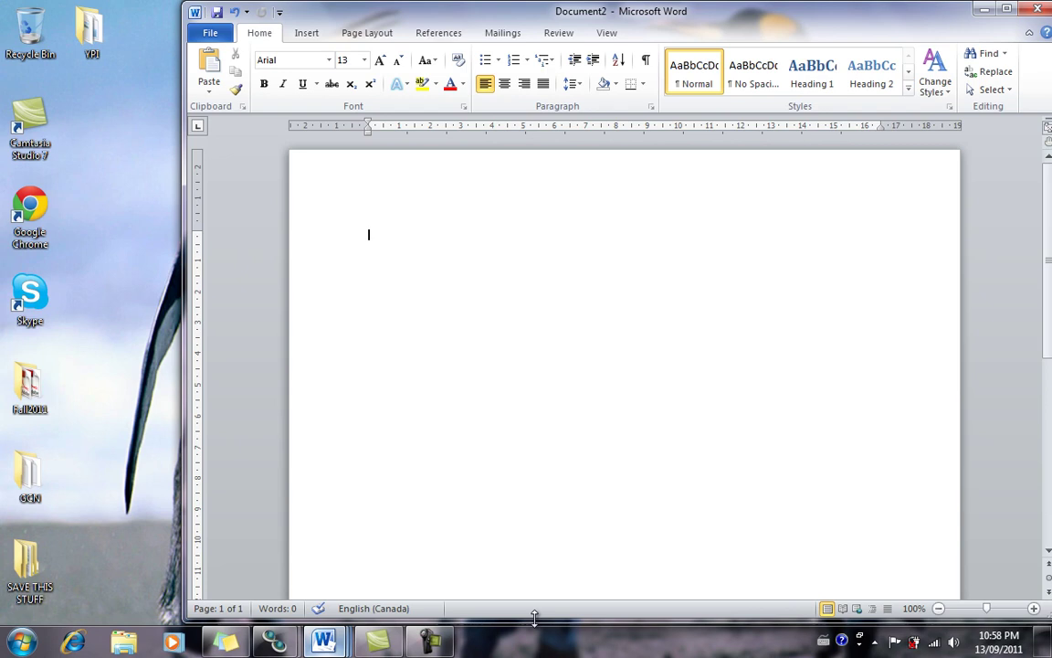
Minimize Word and open the language bar options from the tray language icon
left_click(983, 8)
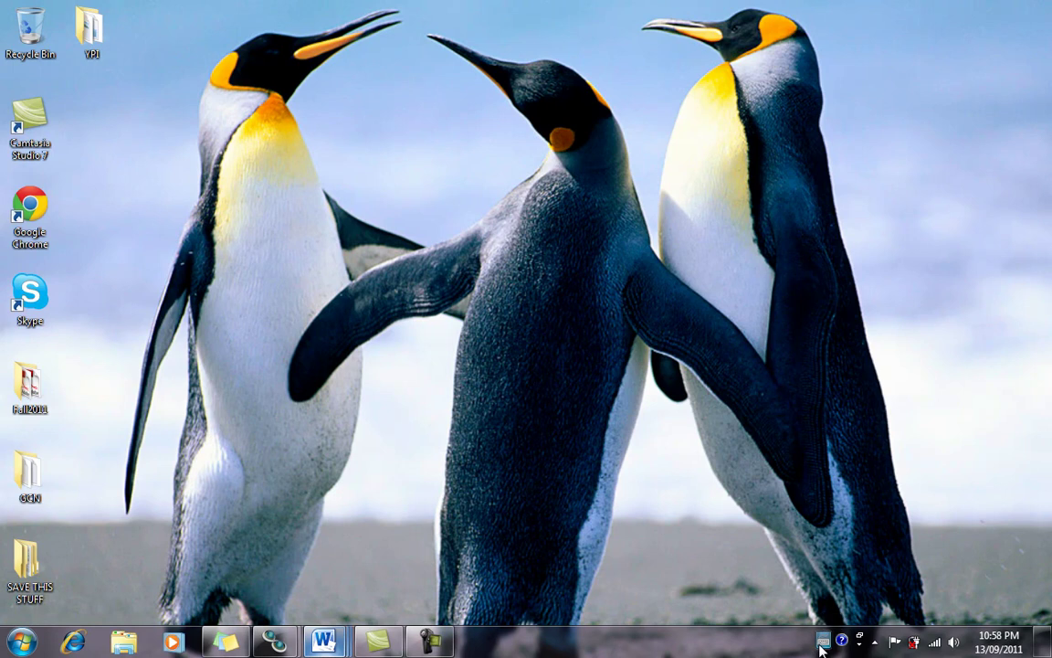
left_click(824, 645)
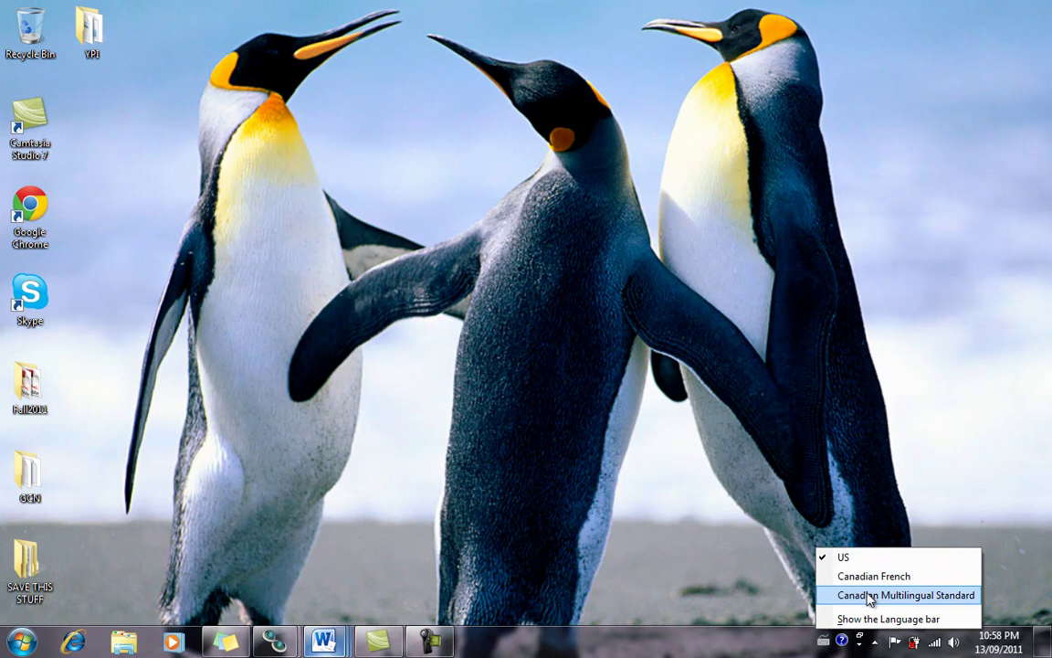
right_click(823, 645)
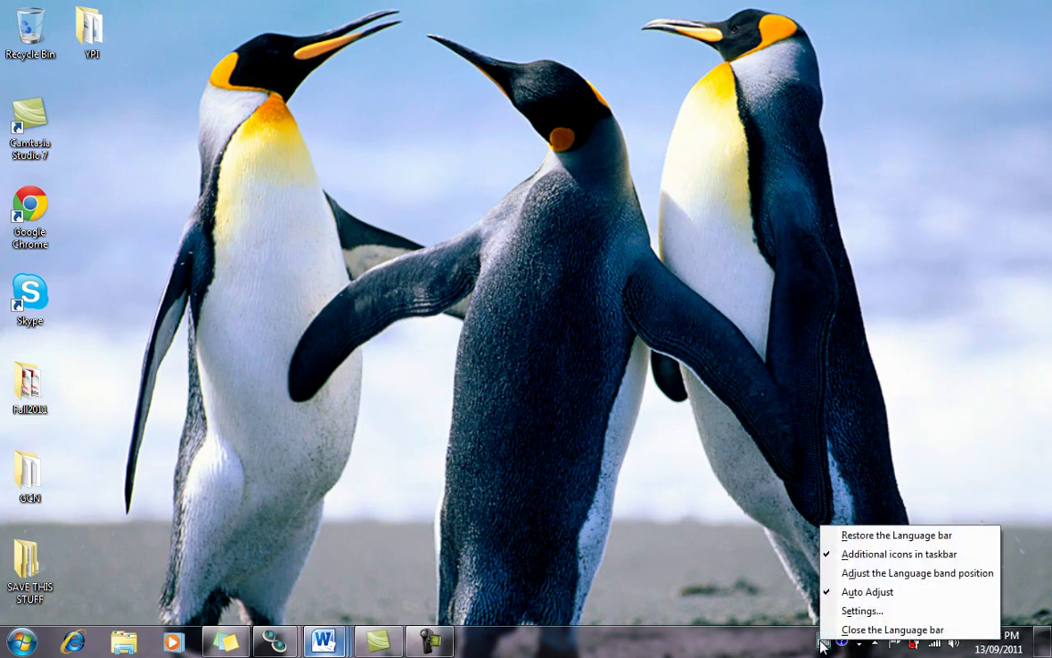
Add the Latin American keyboard under Spanish (United States) as an input language
left_click(863, 610)
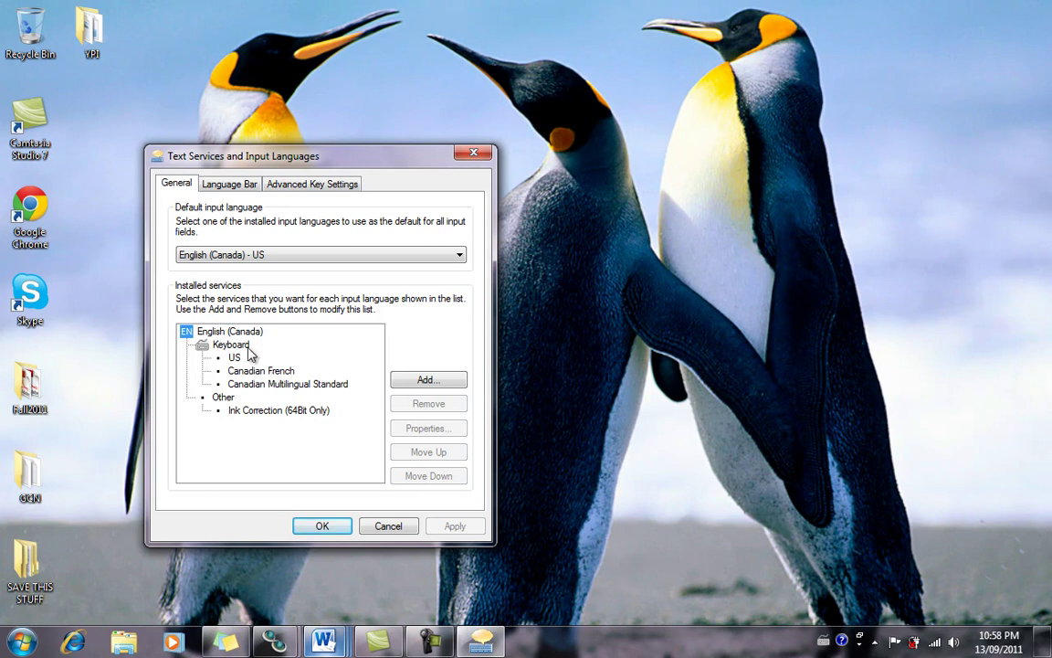
left_click(427, 381)
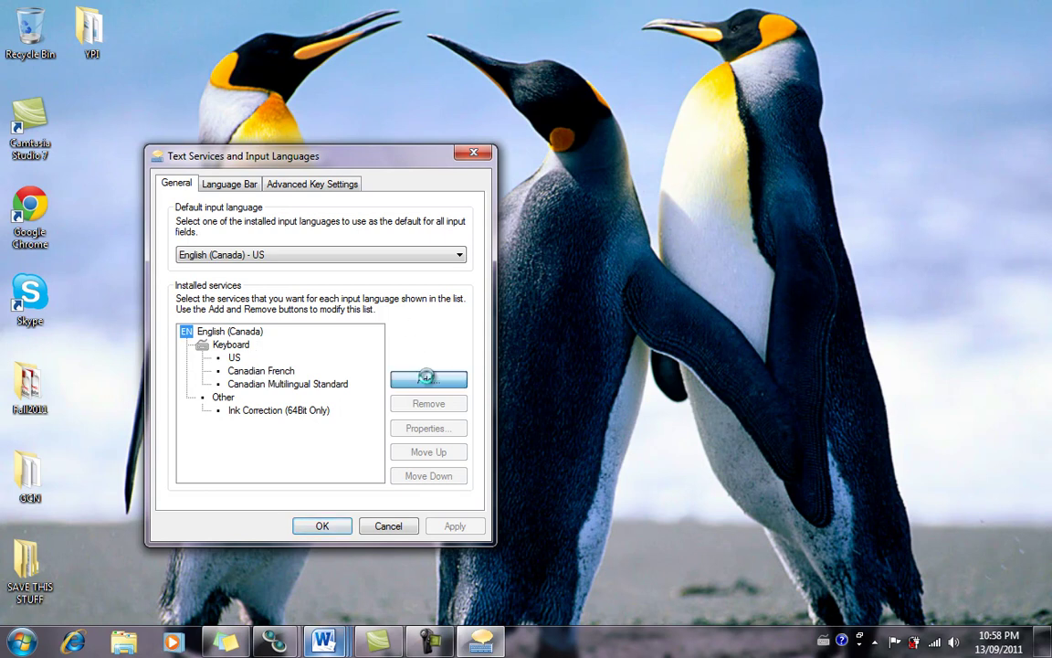
left_click_drag(396, 279, 390, 422)
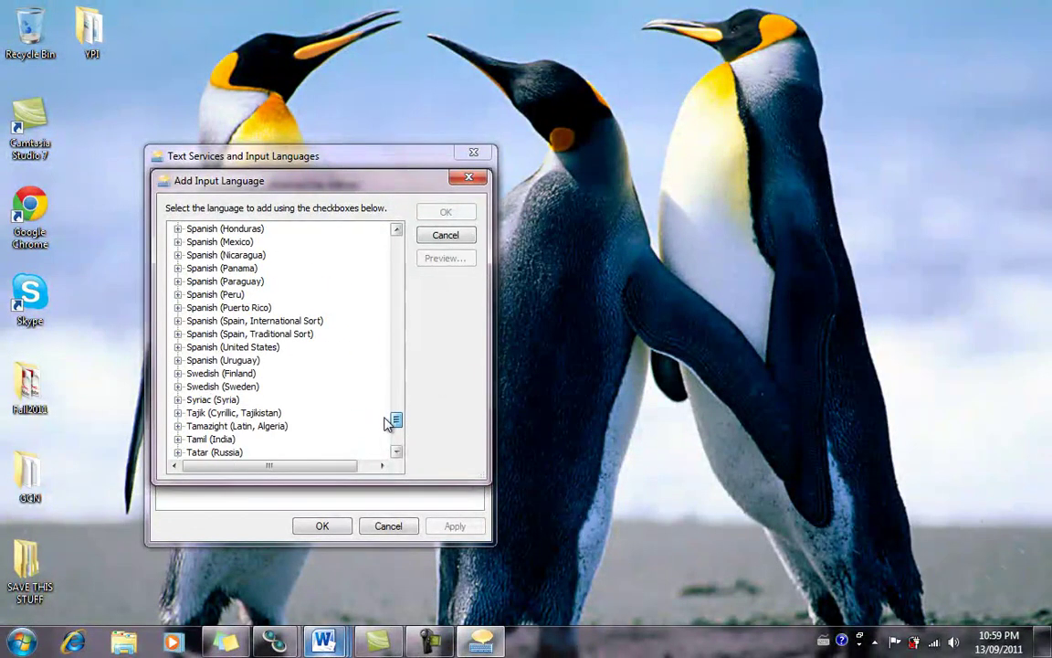
left_click(178, 348)
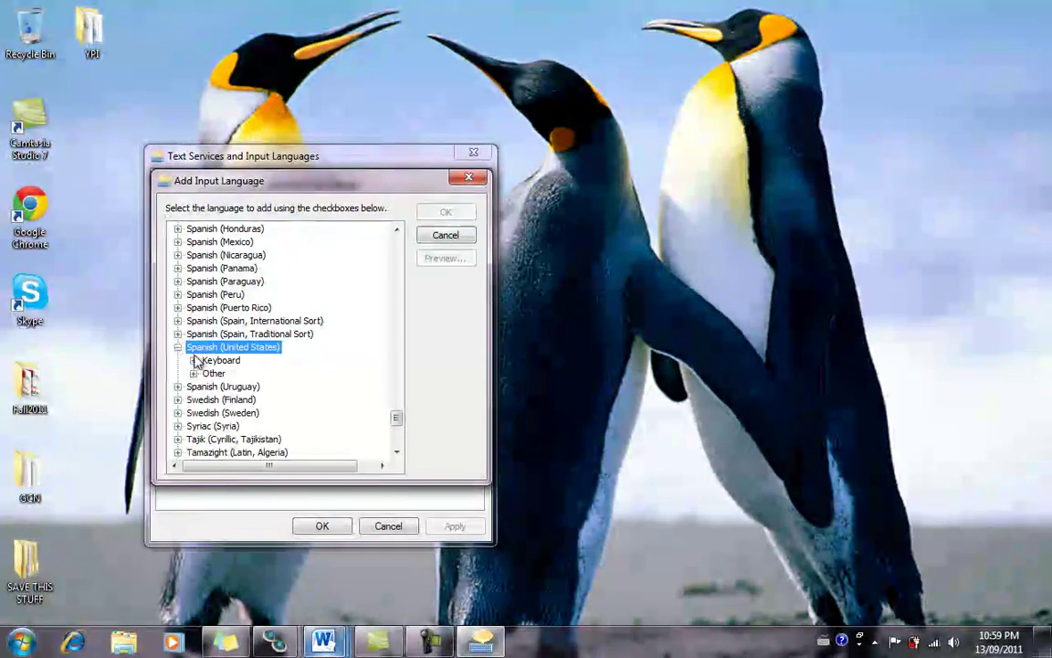
left_click(193, 360)
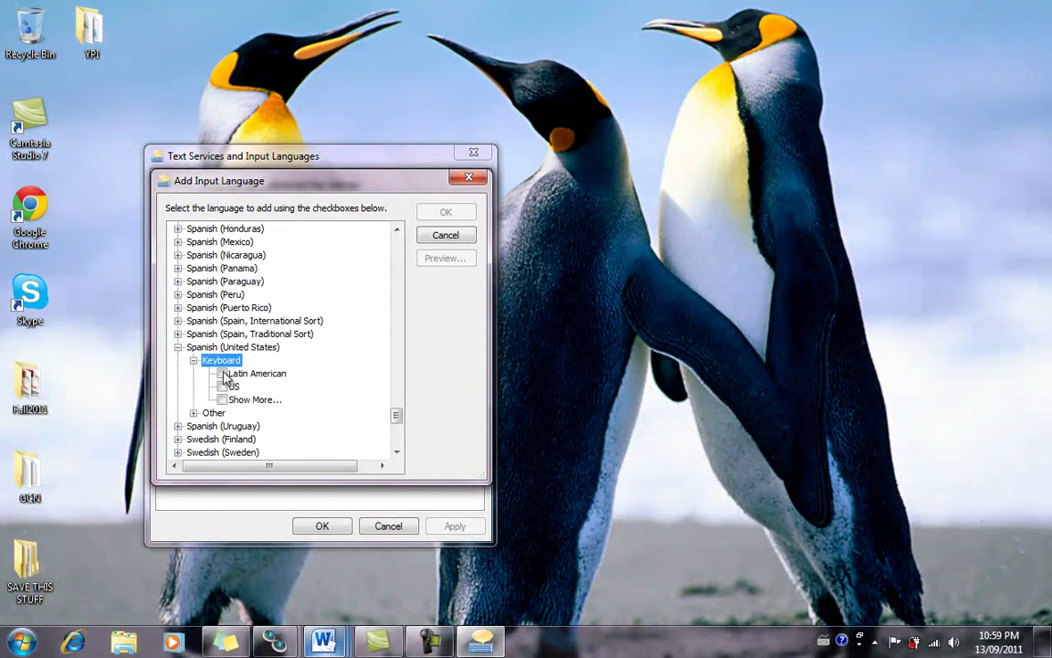
left_click(223, 374)
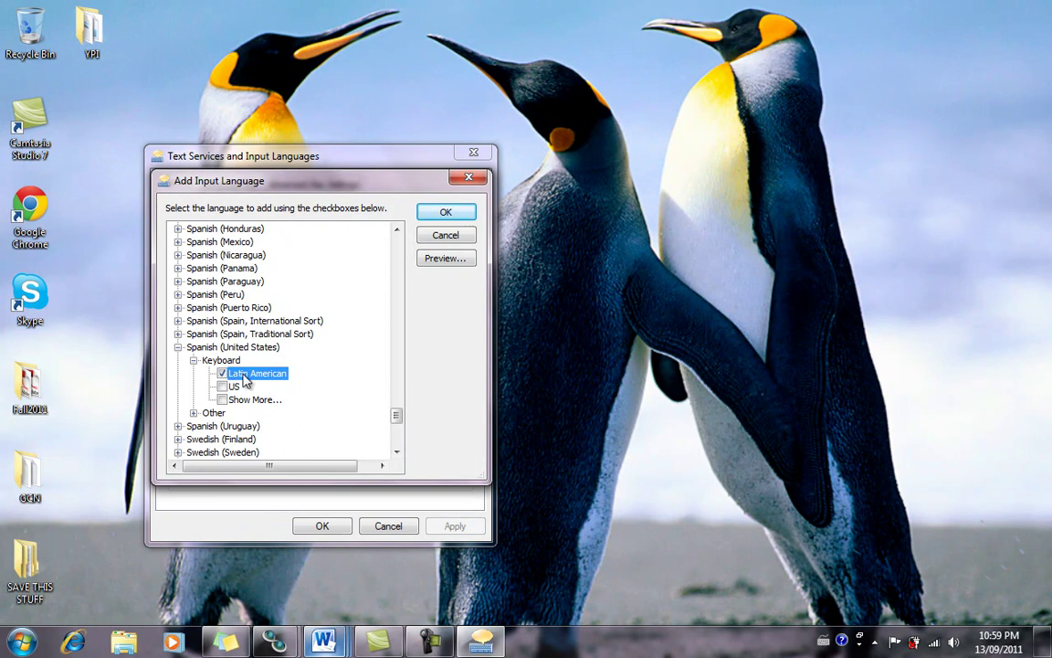
left_click(452, 217)
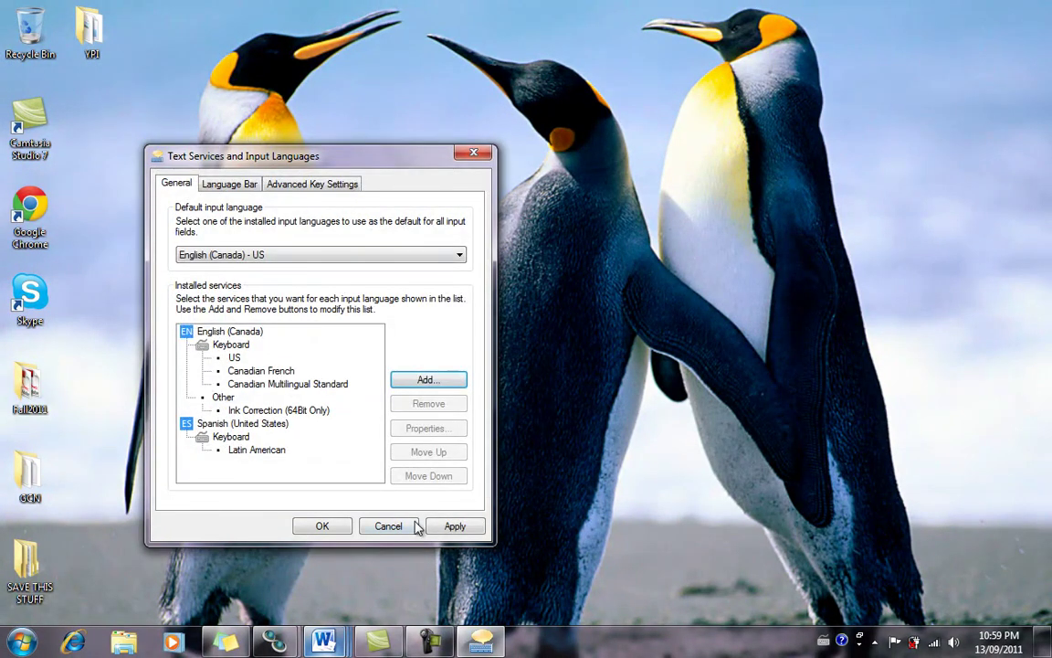
Apply the new keyboard, then set Document2's language to Spanish (United States)
left_click(448, 525)
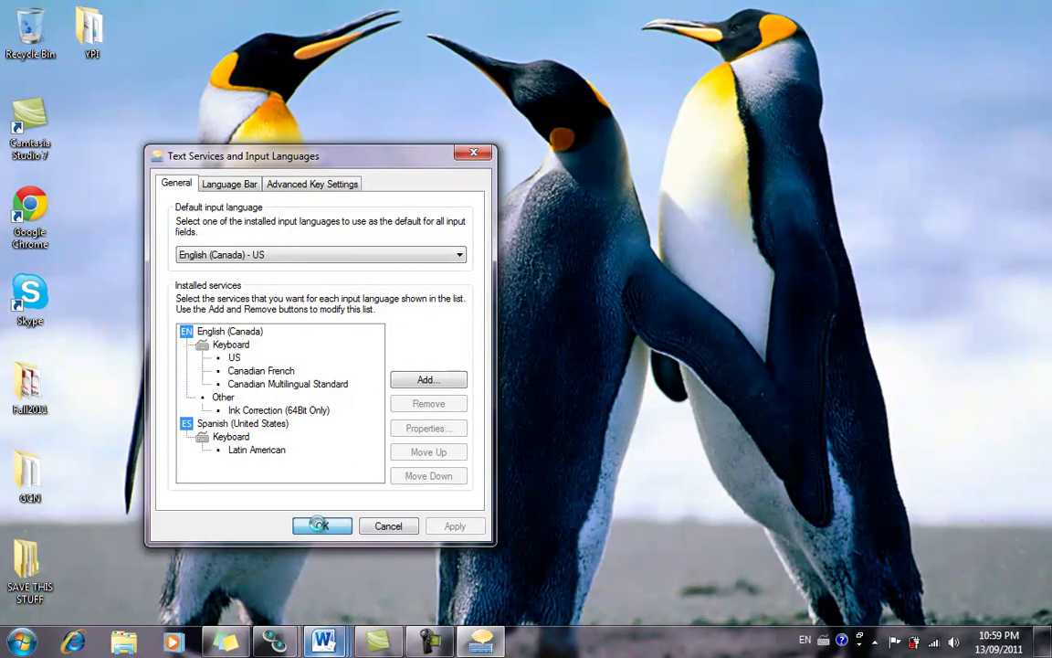
left_click(322, 527)
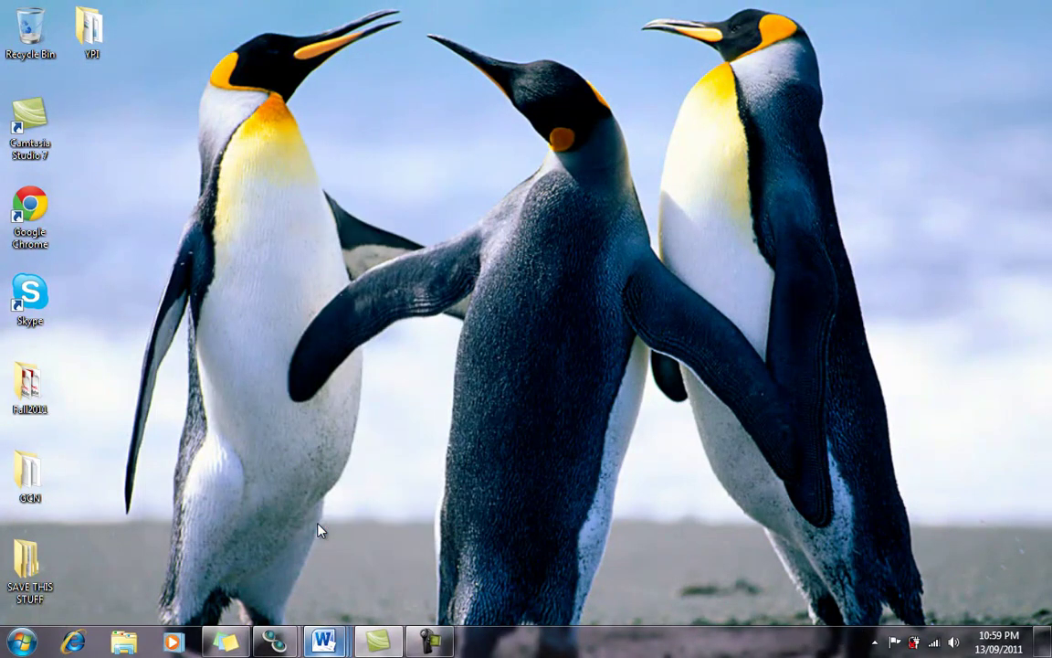
mouse_move(324, 639)
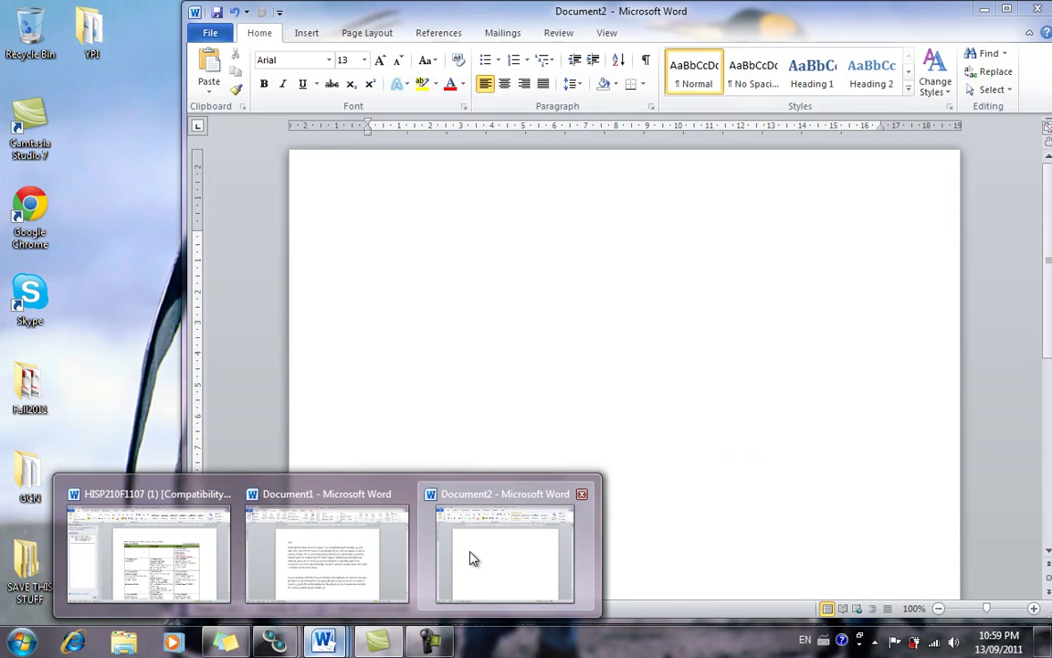
left_click(470, 556)
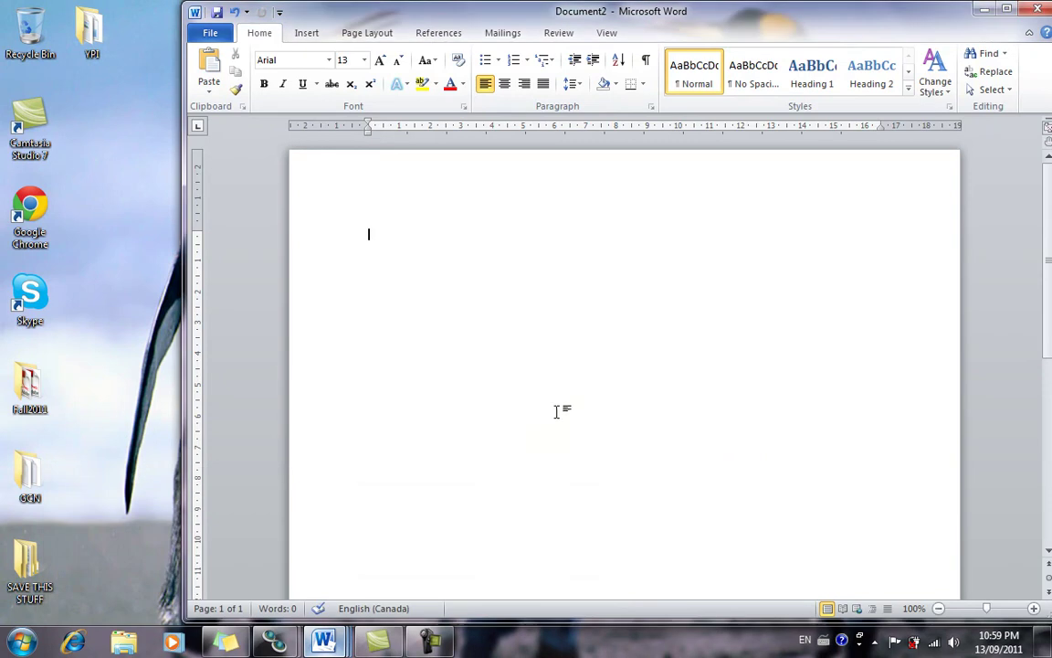
left_click(355, 607)
left_click(559, 240)
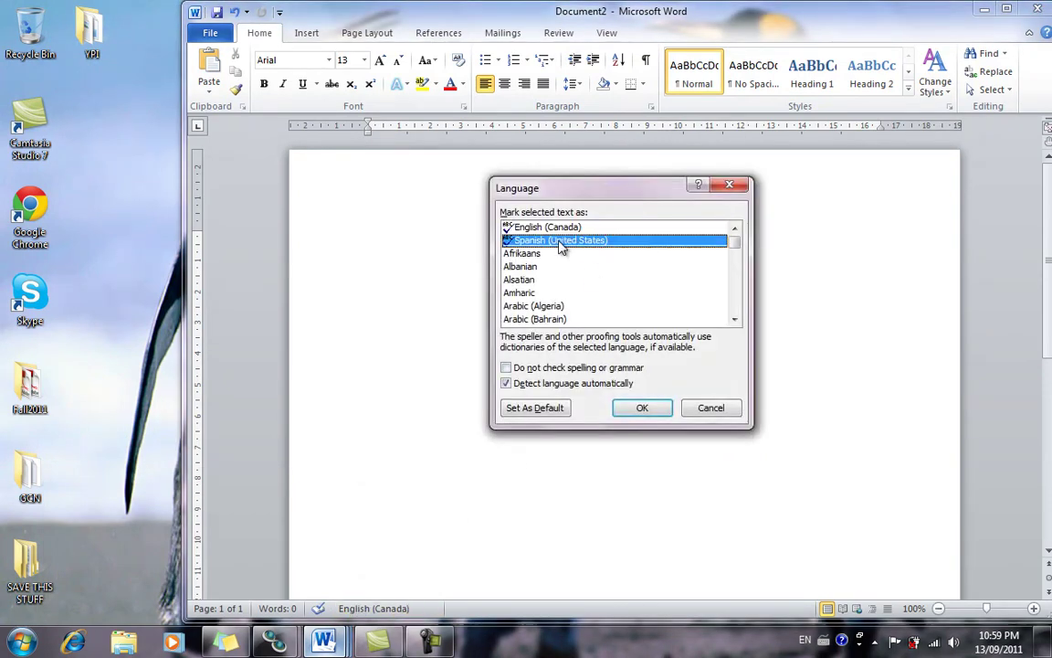
left_click(654, 412)
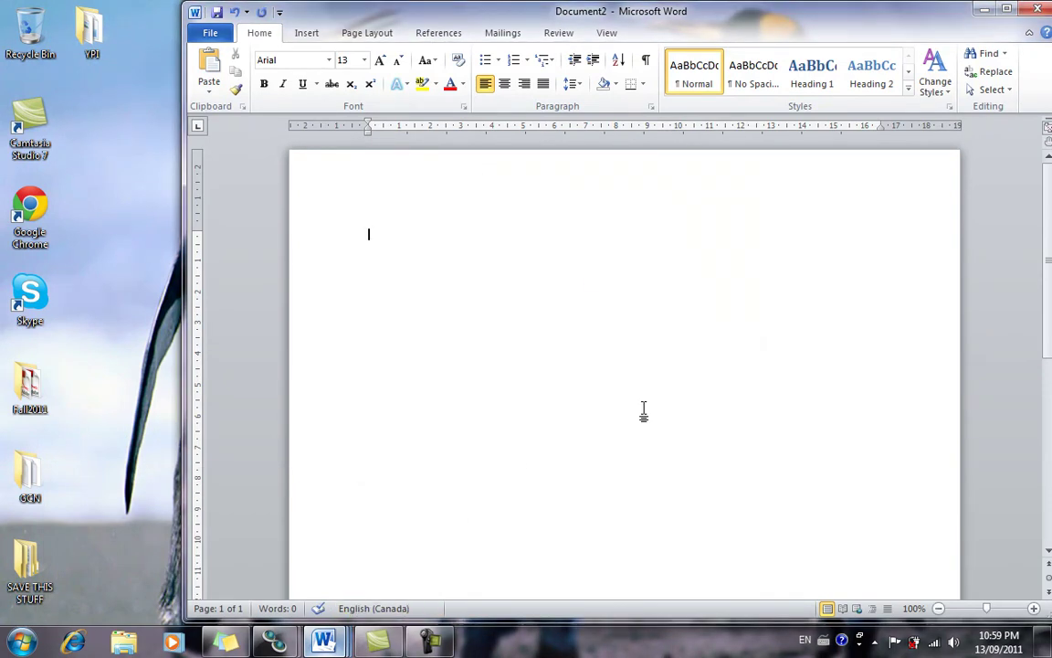
Switch input to the Spanish (ES) keyboard and test-type ñ and braces
left_click(805, 640)
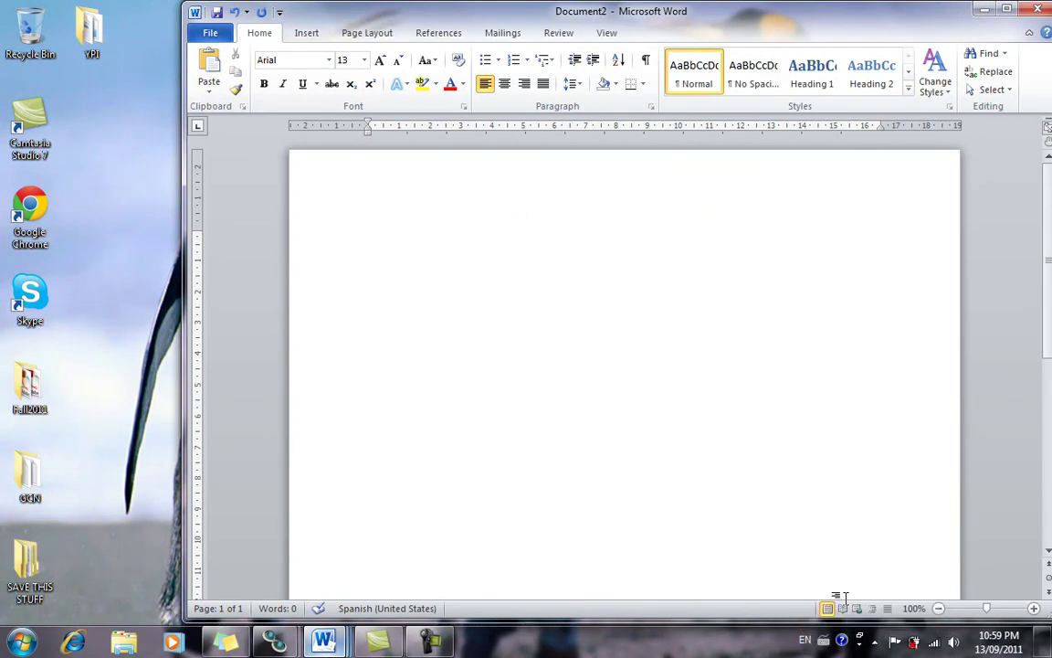
key("alt+shift")
type("ñ")
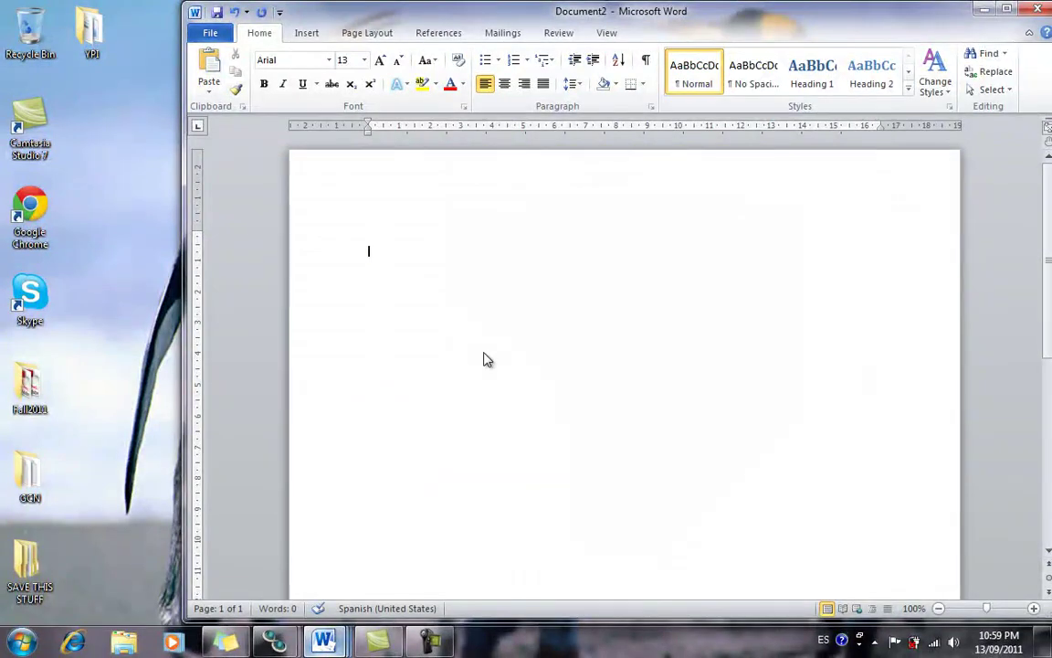
type("{}}{")
key("BackSpace")
key("BackSpace")
key("BackSpace")
key("BackSpace")
Clear the test characters and type a line of ññññññÑÑÑÑ
type("((/")
key("BackSpace")
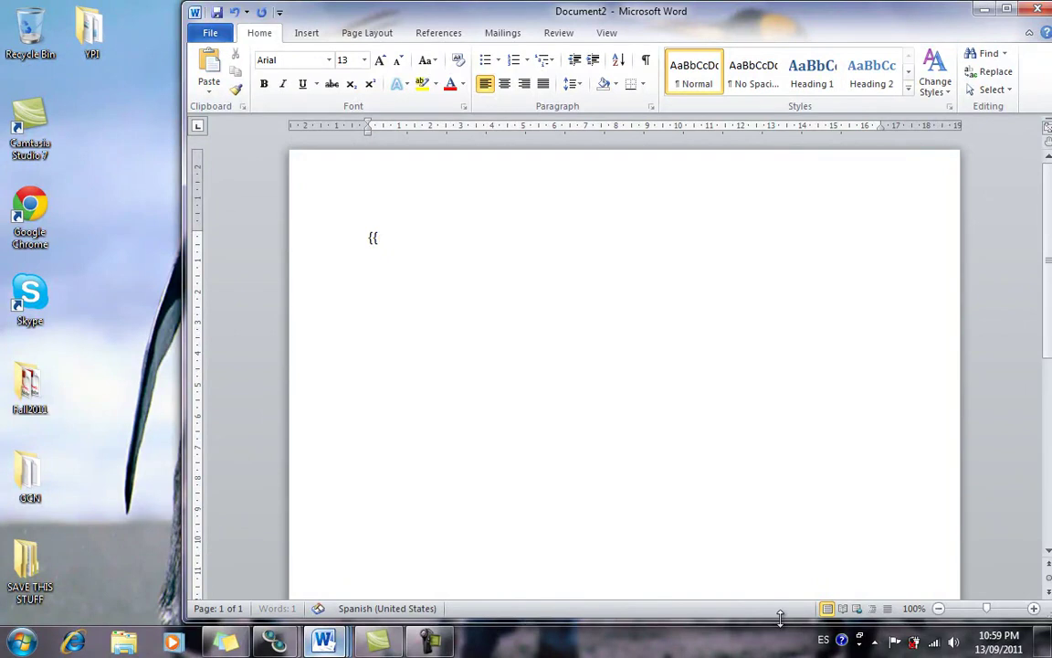
key("BackSpace")
key("BackSpace")
type("ññññññ")
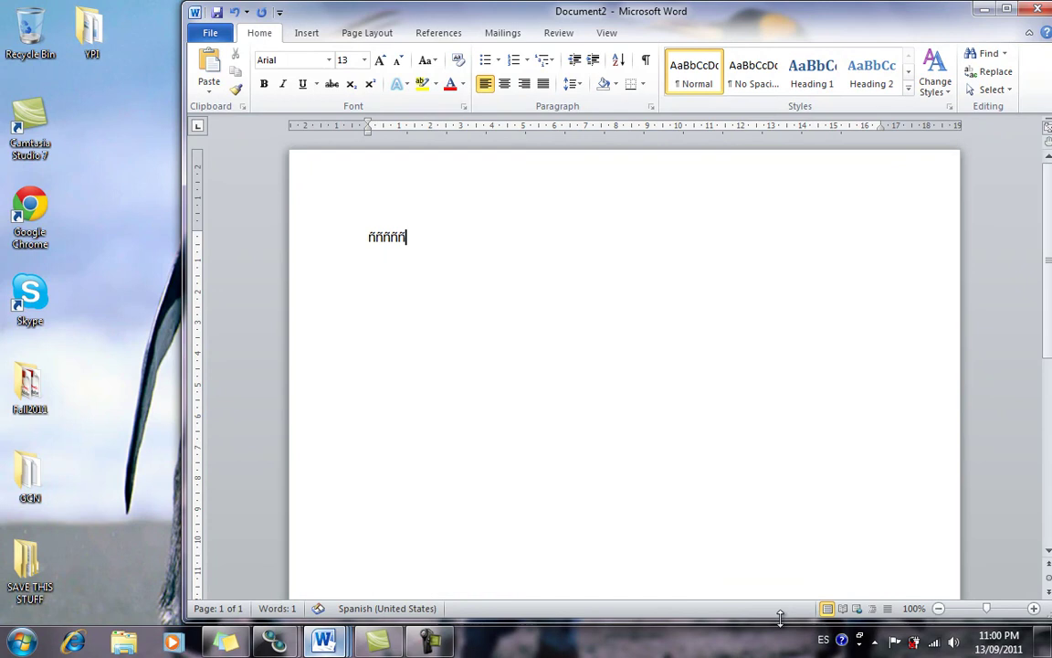
type("ÑÑÑÑ")
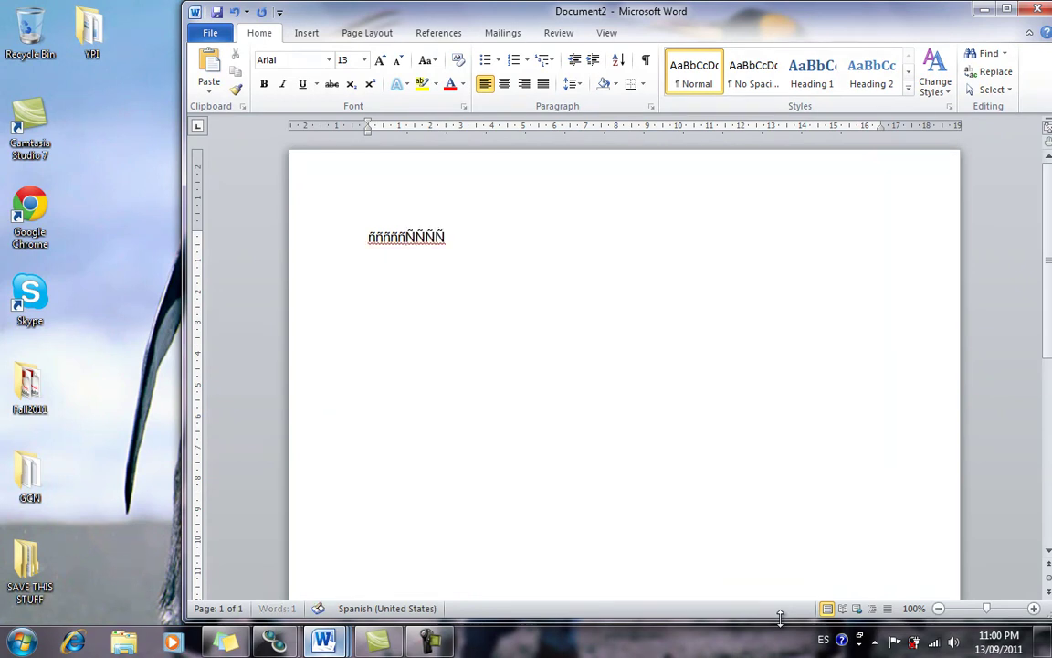
key("Return")
Type ¿¿¿ and ¡¡¡¡¡¡¡¡ on the next line
type("¿¿¿")
type("¡¡¡¡¡¡¡¡")
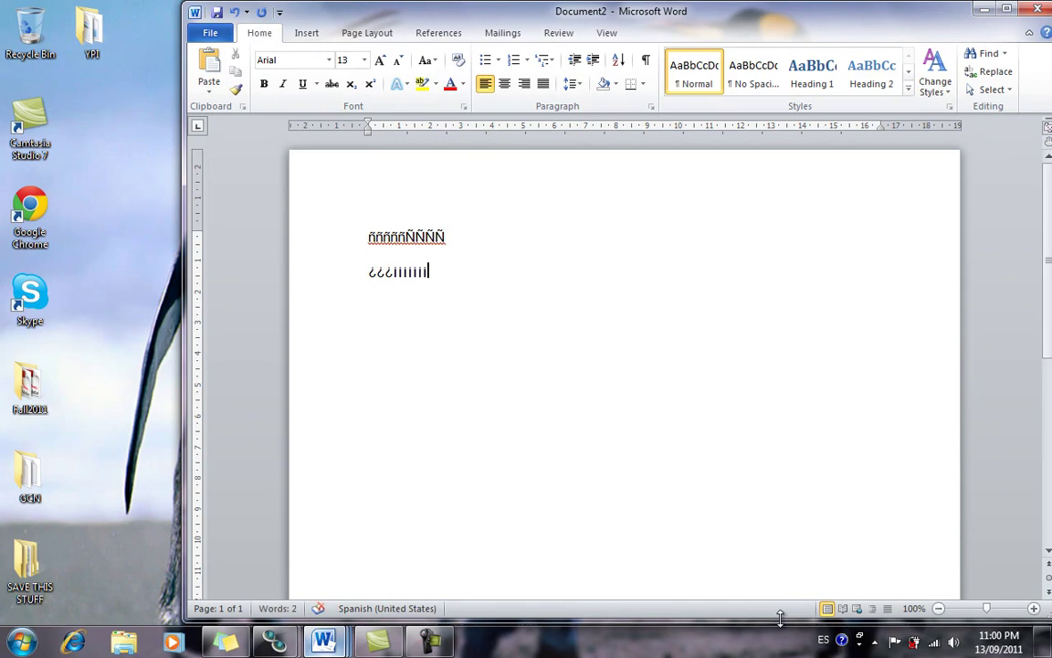
key("Return")
type("{[ ó")
Type lines of {[, Ó and Íáéýóí, removing stray braces and accents
key("Return")
type("{")
key("BackSpace")
type("í{")
key("BackSpace")
type("[")
type("áé")
type("´n")
key("BackSpace")
key("BackSpace")
type("ý")
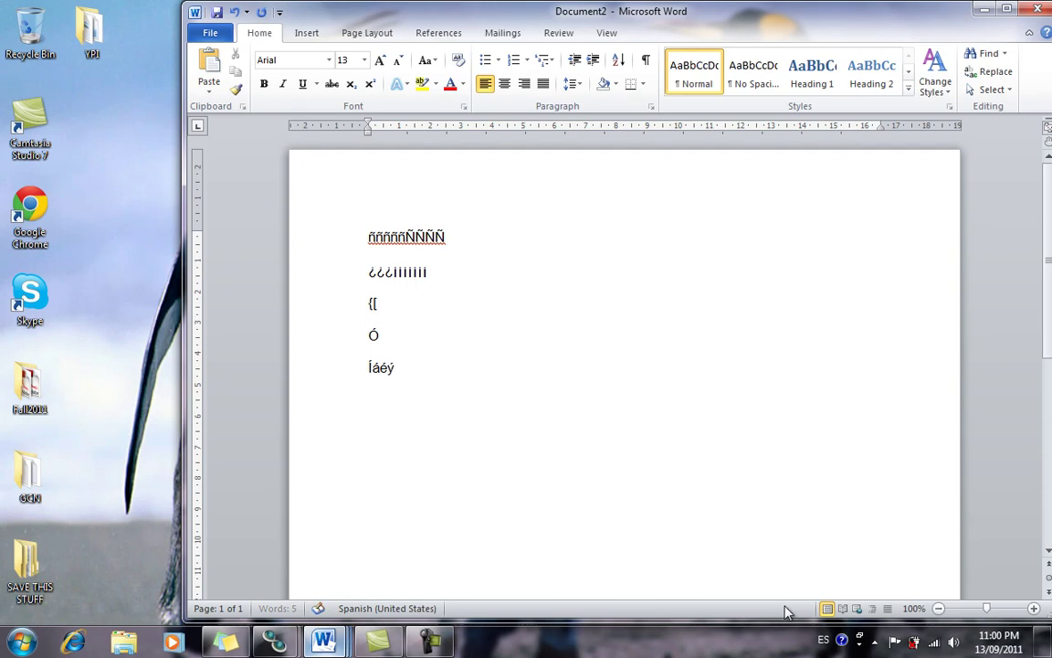
type("óí")
Add a new line of Ñññ{()}[[]]¨ without the trailing plus sign
key("Return")
type("ññ")
type("ñ{()}[[]")
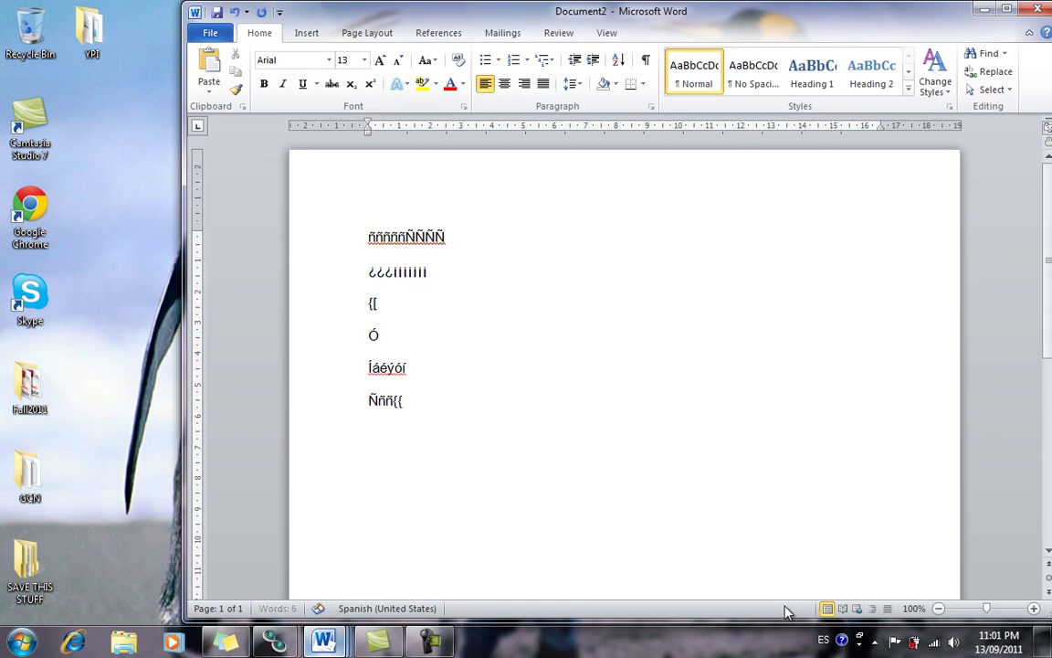
type("]¨+")
key("BackSpace")
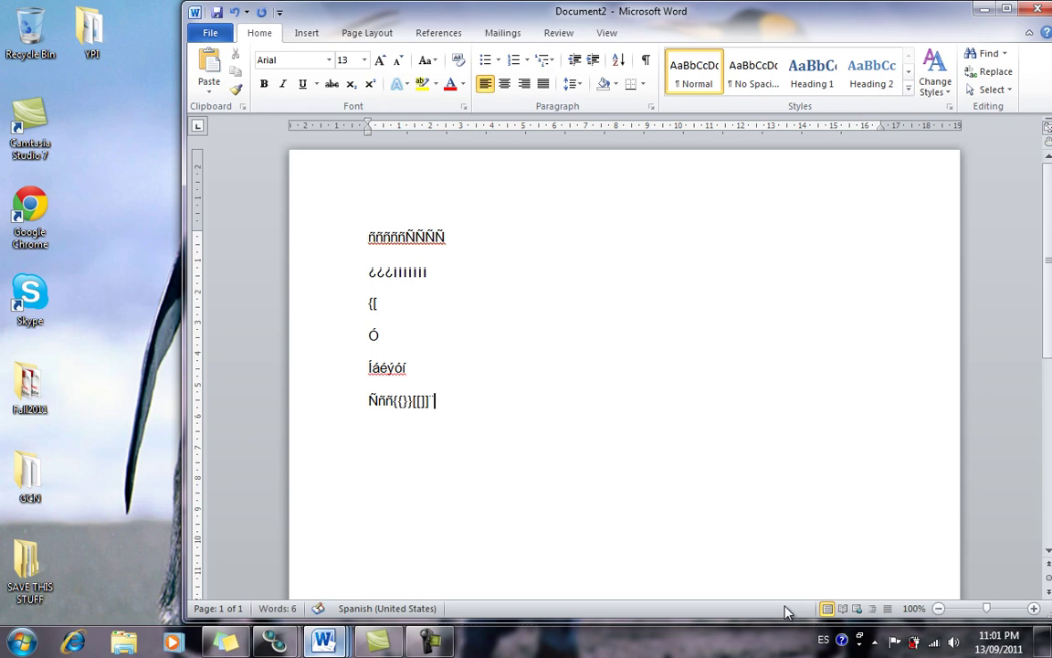